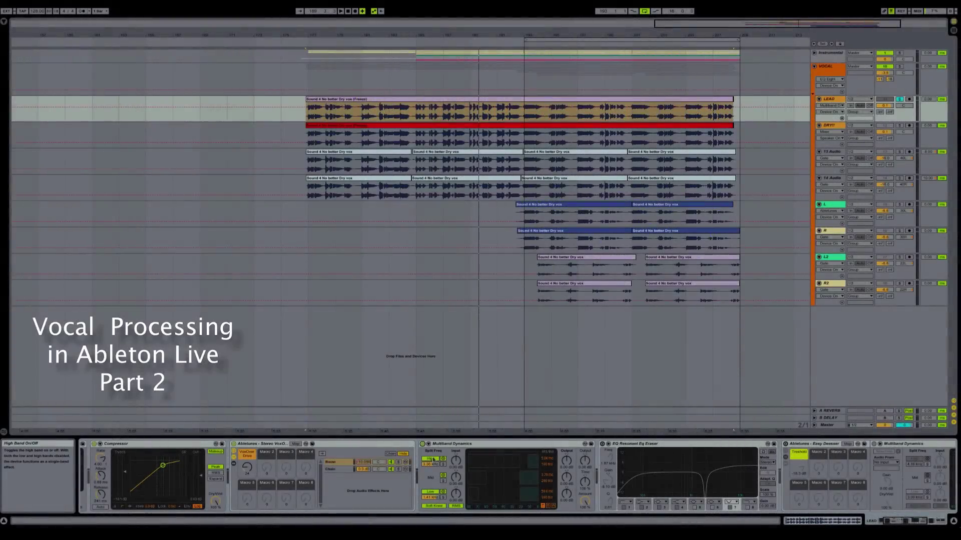
Switch off the compressor's high band in the lead vocal's device chain
{"action": "left_click", "coordinate": [433, 459]}
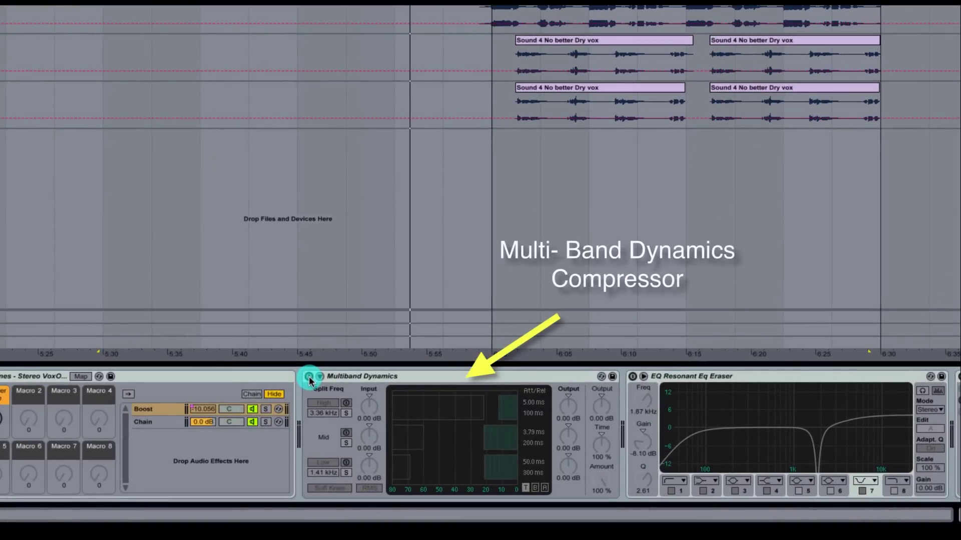
Switch Multiband Dynamics on, toggle its high band and lower the high threshold
{"action": "left_click", "coordinate": [310, 381]}
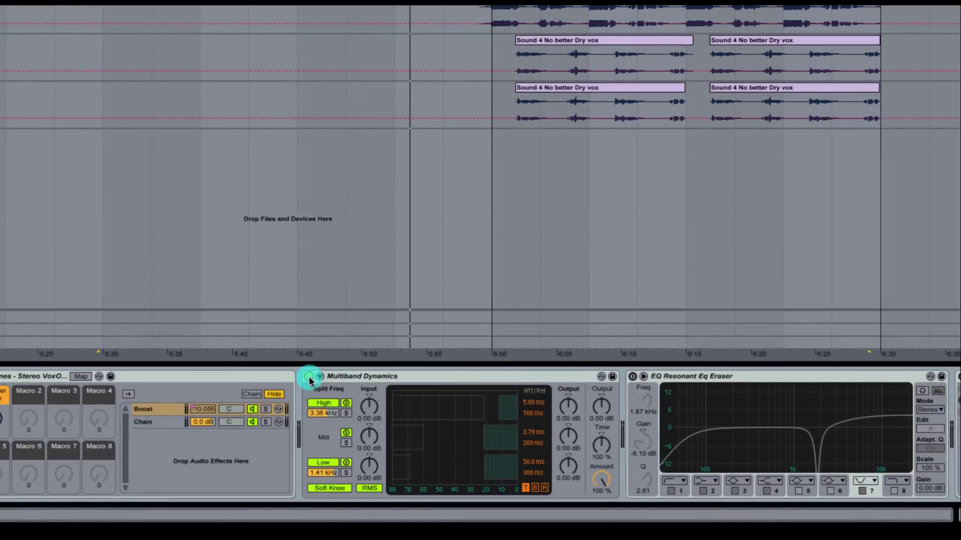
{"action": "left_click", "coordinate": [327, 404]}
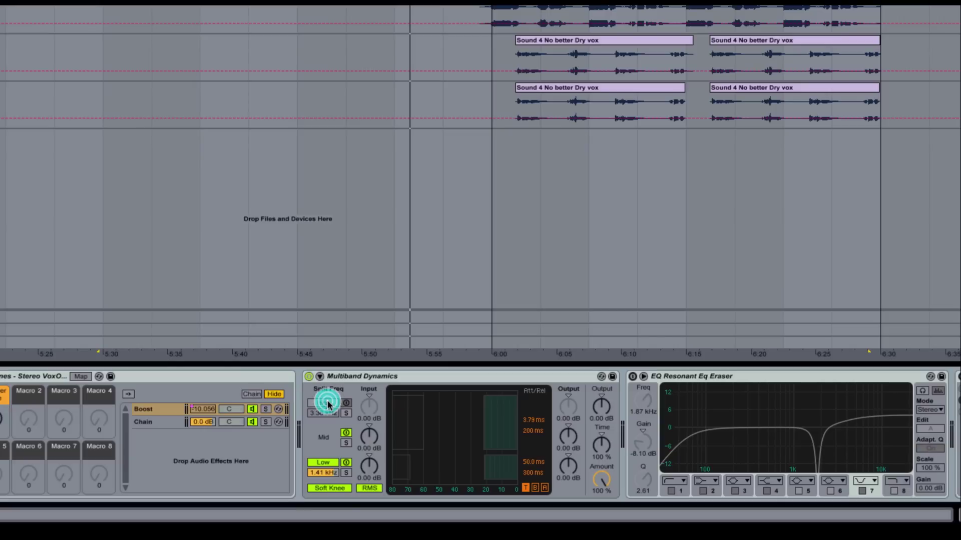
{"action": "left_click", "coordinate": [328, 404]}
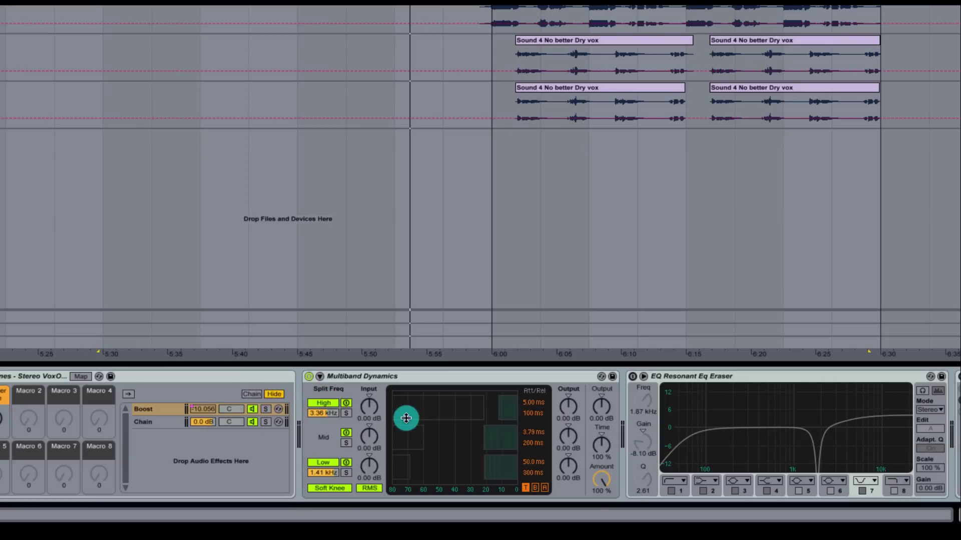
{"action": "left_click_drag", "start_coordinate": [498, 401], "coordinate": [460, 400]}
{"action": "left_click", "coordinate": [483, 436]}
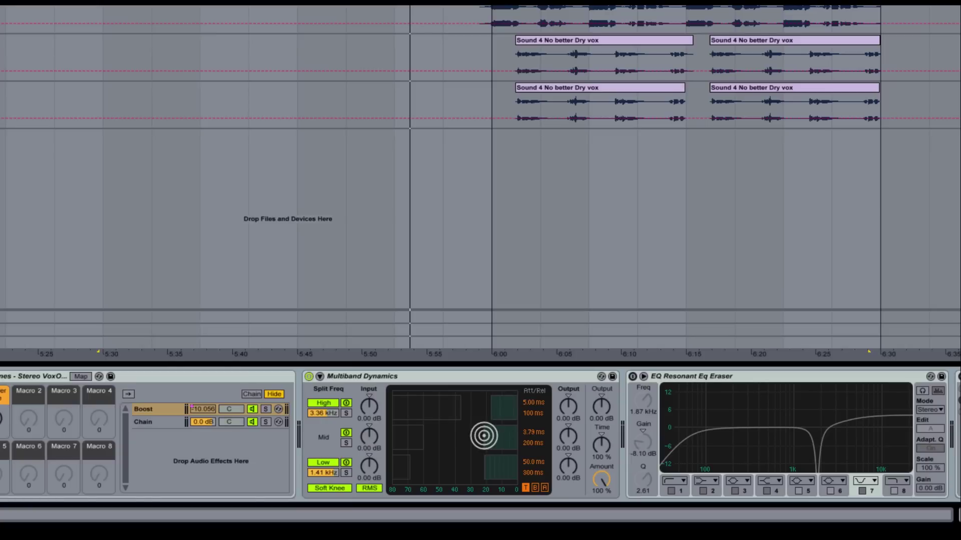
Lower the high crossover to 2.97 kHz and the low crossover to 1.36 kHz, then play
{"action": "left_click", "coordinate": [322, 412]}
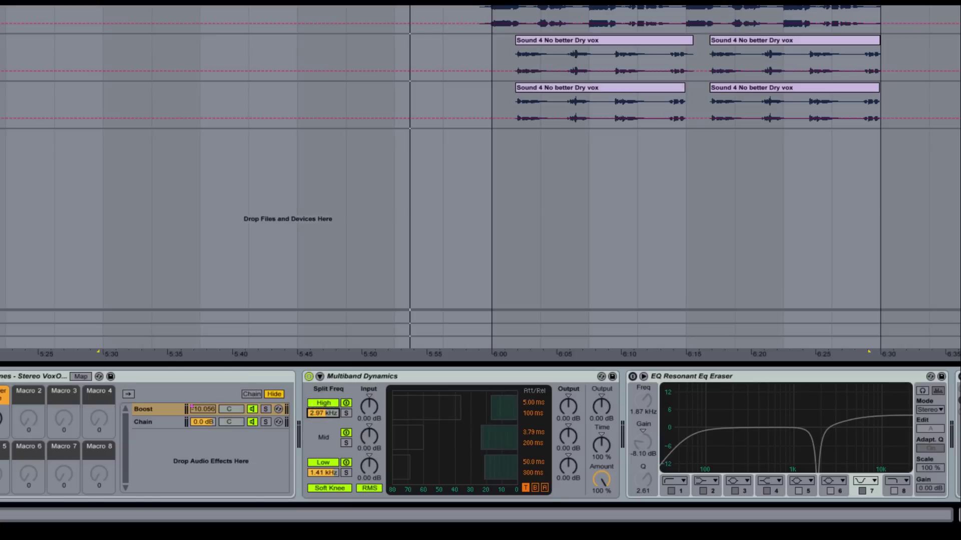
{"action": "left_click_drag", "start_coordinate": [322, 413], "coordinate": [487, 414]}
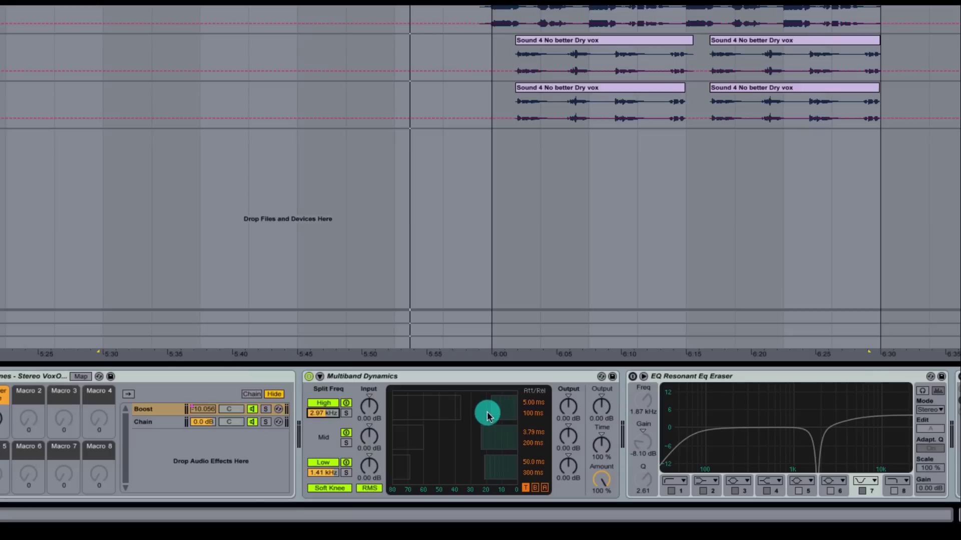
{"action": "left_click", "coordinate": [328, 485]}
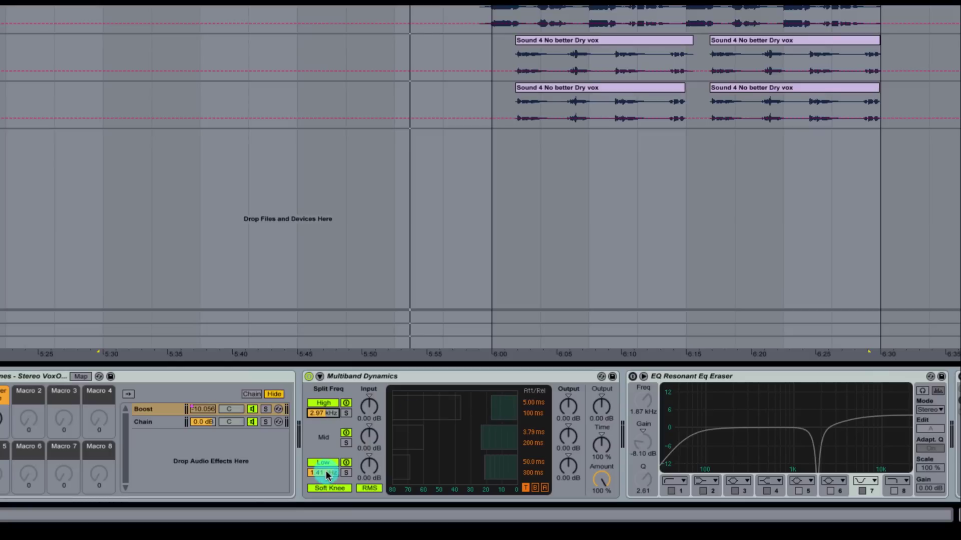
{"action": "left_click_drag", "start_coordinate": [326, 470], "coordinate": [326, 478]}
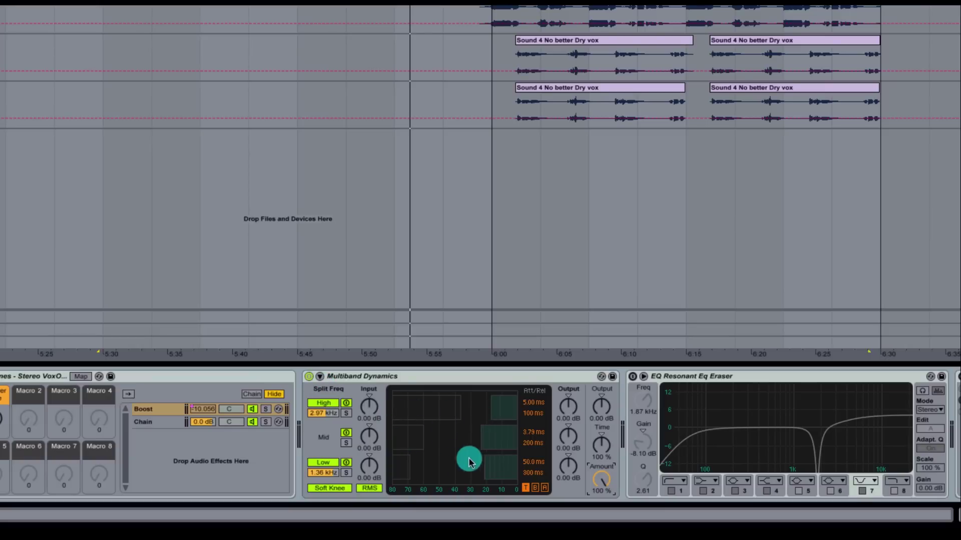
{"action": "key", "text": "space"}
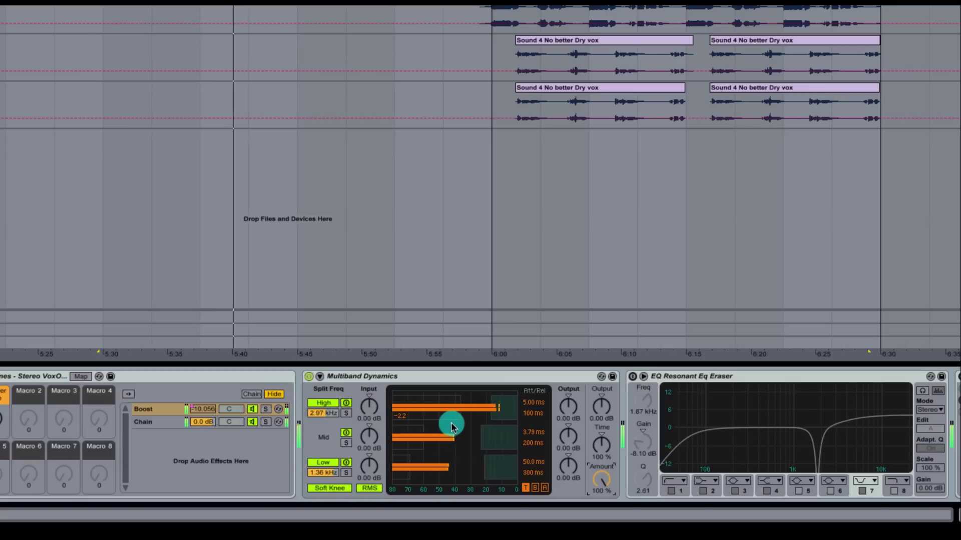
{"action": "left_click", "coordinate": [484, 467]}
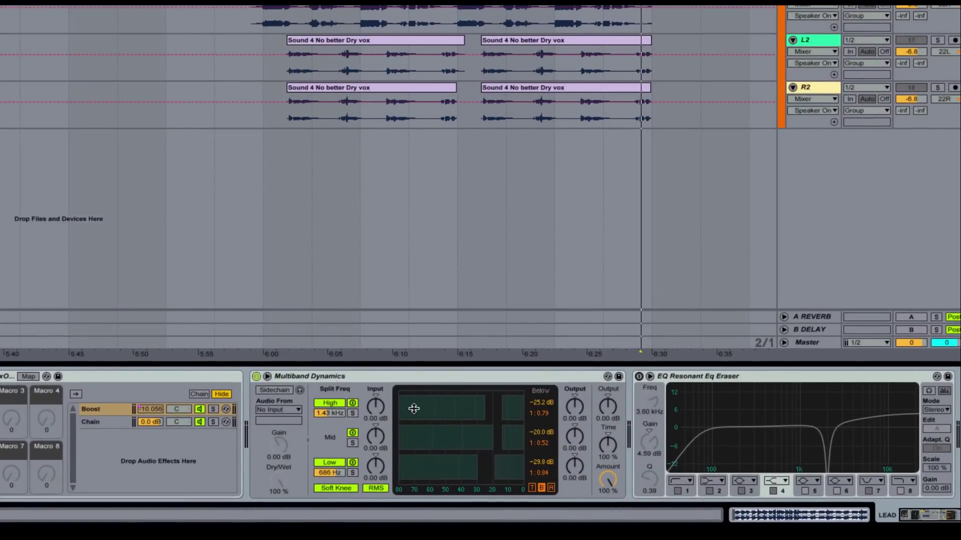
Try different high-band compression ratios, then return it to 1:1.00
{"action": "left_click", "coordinate": [413, 409]}
{"action": "left_click_drag", "start_coordinate": [413, 409], "coordinate": [414, 402]}
{"action": "left_click_drag", "start_coordinate": [414, 410], "coordinate": [539, 415]}
{"action": "left_click", "coordinate": [539, 414]}
{"action": "left_click", "coordinate": [539, 415]}
{"action": "left_click_drag", "start_coordinate": [540, 413], "coordinate": [539, 420]}
Set below ratios 1:0.45 high and 1:0.70 mid, mid threshold −24.8 dB, high crossover 1.52 kHz
{"action": "left_click", "coordinate": [539, 413]}
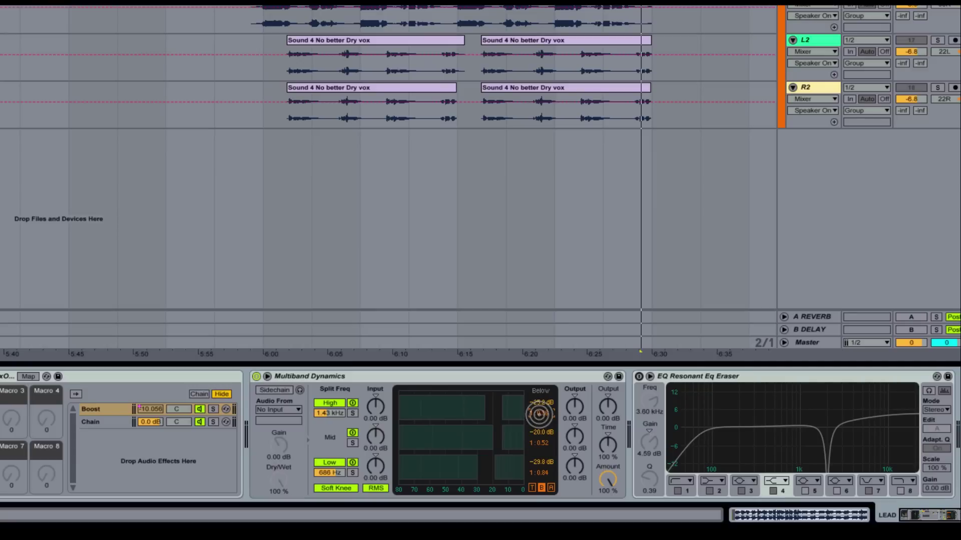
{"action": "left_click_drag", "start_coordinate": [539, 413], "coordinate": [539, 422]}
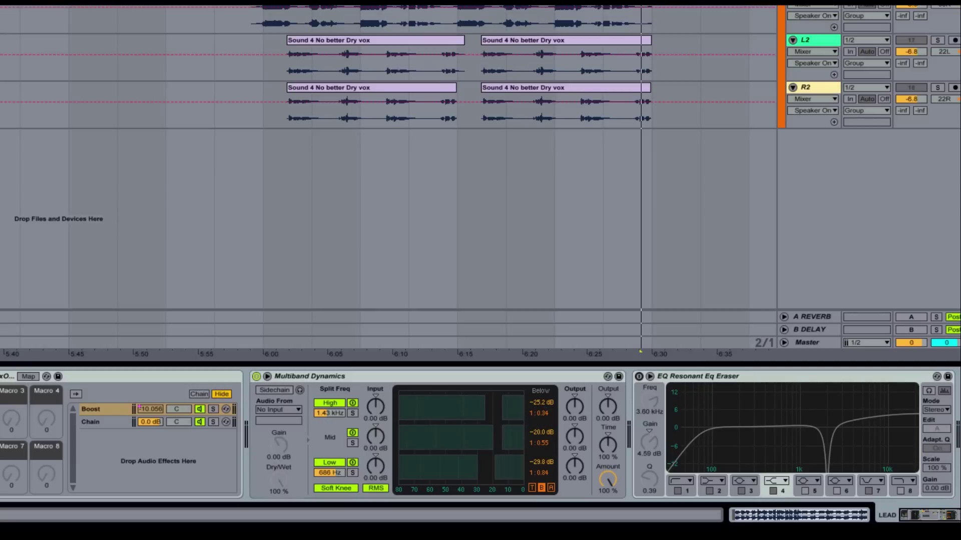
{"action": "left_click_drag", "start_coordinate": [462, 436], "coordinate": [498, 429]}
{"action": "left_click_drag", "start_coordinate": [493, 433], "coordinate": [428, 407]}
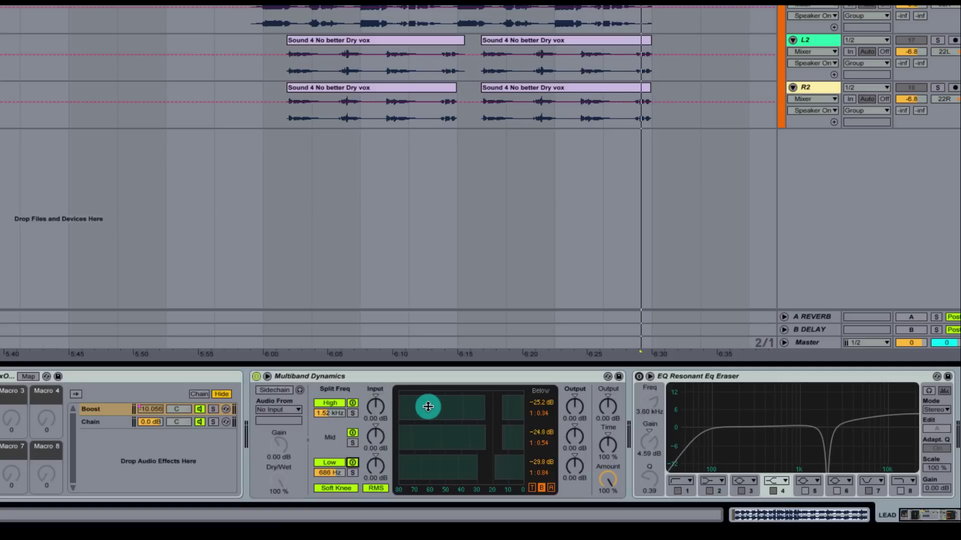
{"action": "left_click_drag", "start_coordinate": [428, 407], "coordinate": [428, 407]}
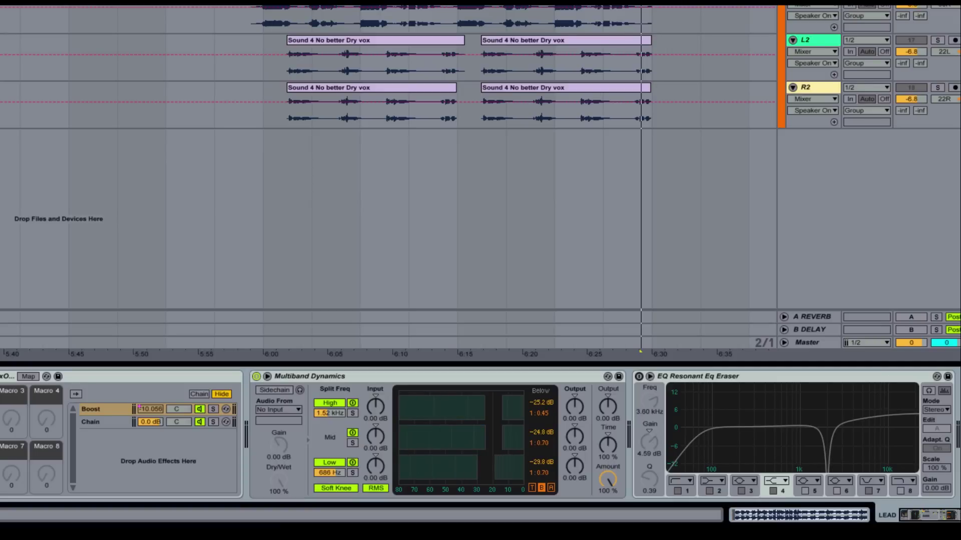
{"action": "left_click_drag", "start_coordinate": [451, 416], "coordinate": [326, 415]}
Solo the high, mid and low bands in turn, sweeping the low crossover to 639 Hz
{"action": "left_click", "coordinate": [352, 414]}
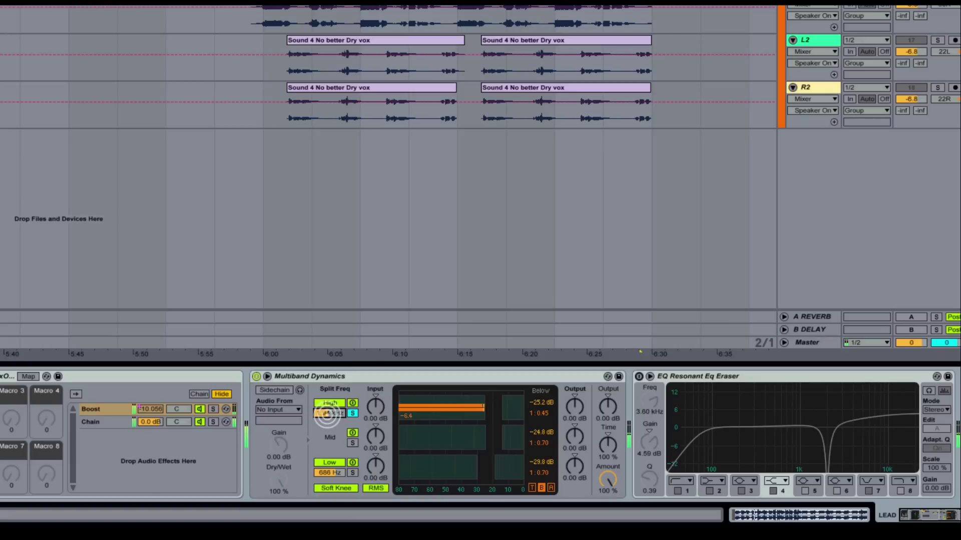
{"action": "left_click", "coordinate": [352, 443]}
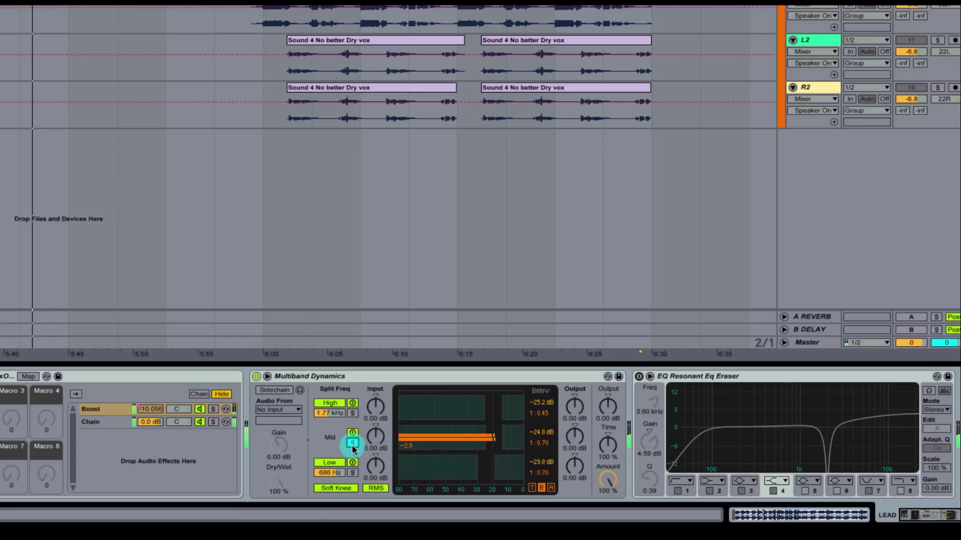
{"action": "left_click", "coordinate": [352, 472]}
{"action": "left_click", "coordinate": [353, 469]}
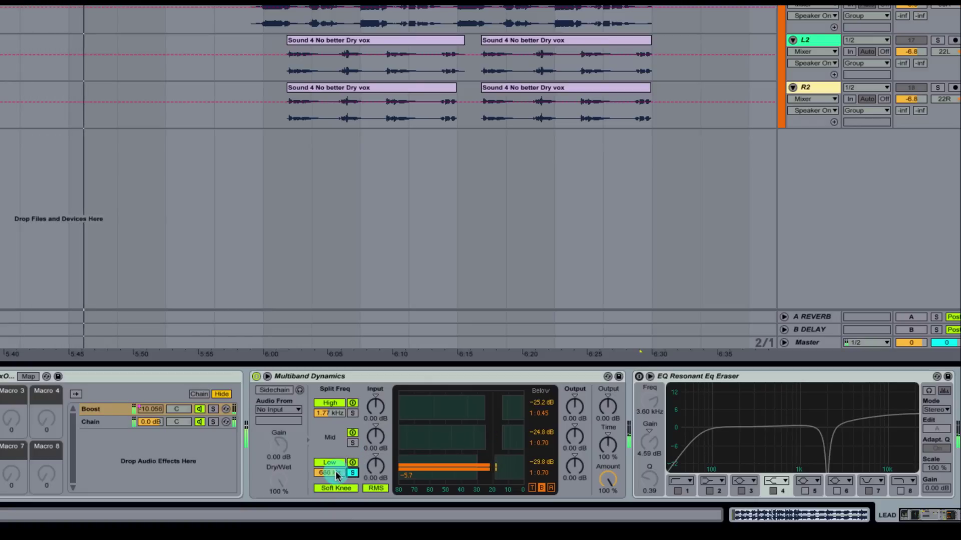
{"action": "left_click", "coordinate": [334, 472]}
{"action": "mouse_move", "coordinate": [334, 472]}
{"action": "left_mouse_down"}
{"action": "mouse_move", "coordinate": [334, 441]}
{"action": "mouse_move", "coordinate": [334, 480]}
{"action": "left_mouse_up"}
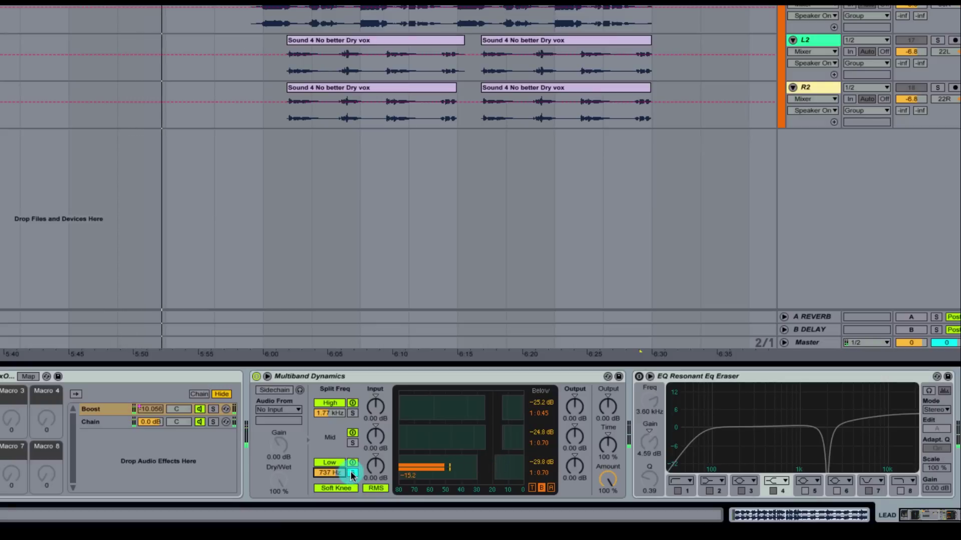
{"action": "left_click", "coordinate": [352, 473]}
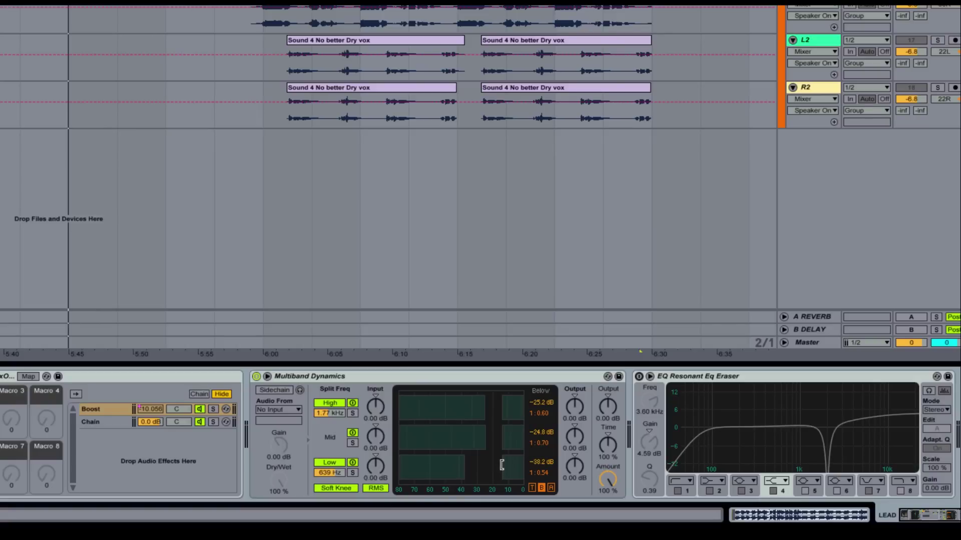
During playback, lower the mid band's downward threshold to −33.5 dB
{"action": "key", "text": "space"}
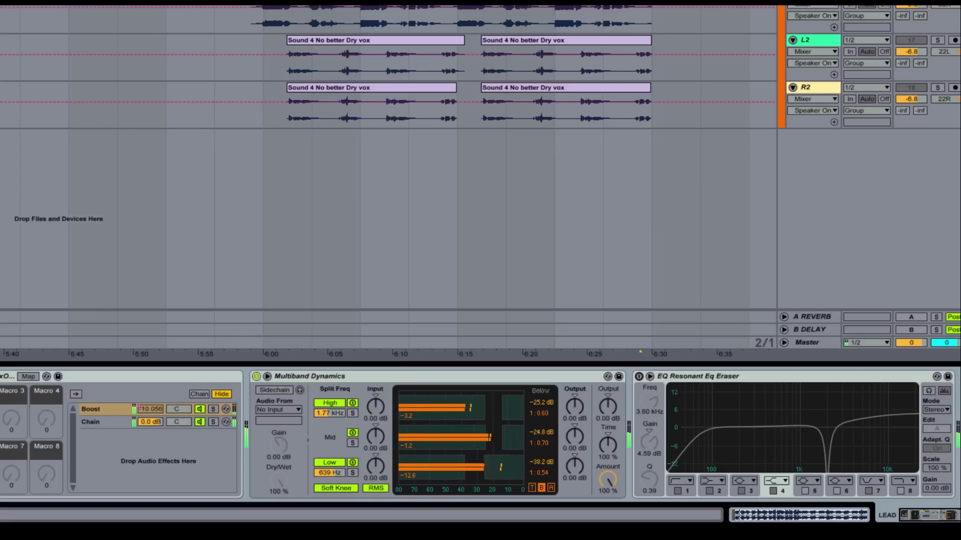
{"action": "mouse_move", "coordinate": [484, 439]}
{"action": "left_mouse_down"}
{"action": "mouse_move", "coordinate": [473, 439]}
{"action": "mouse_move", "coordinate": [502, 437]}
{"action": "left_mouse_up"}
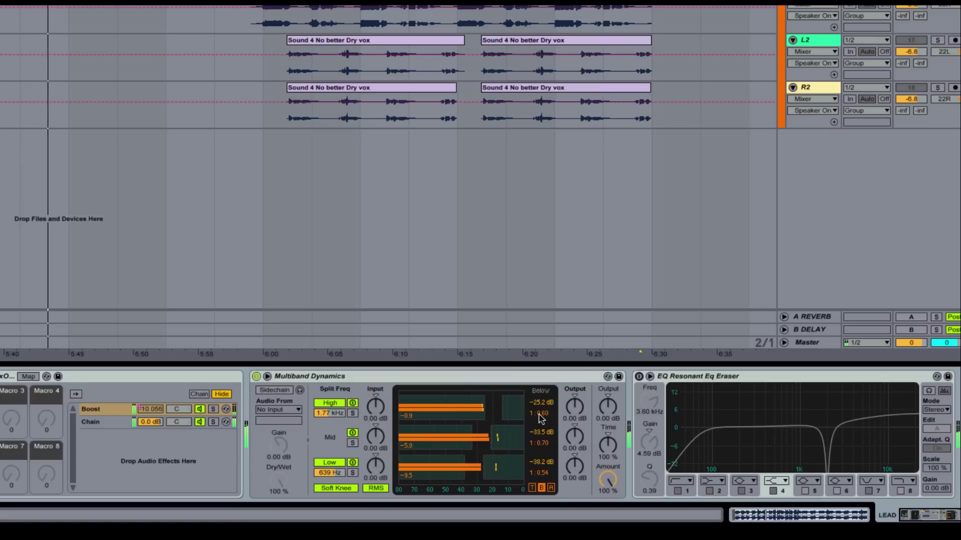
{"action": "key", "text": "space"}
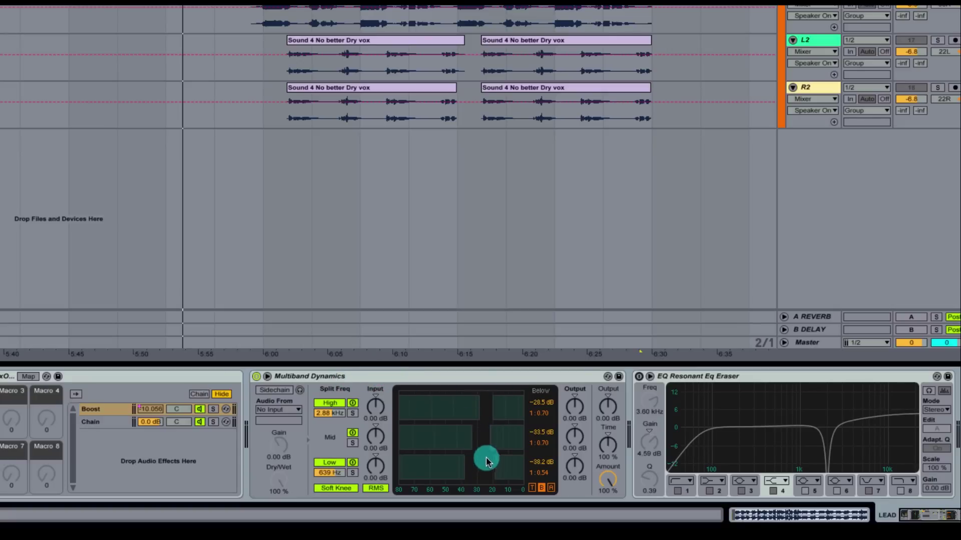
Activate EQ Resonant Eq Eraser and make band 1 a low cut near 75 Hz
{"action": "left_click", "coordinate": [346, 383]}
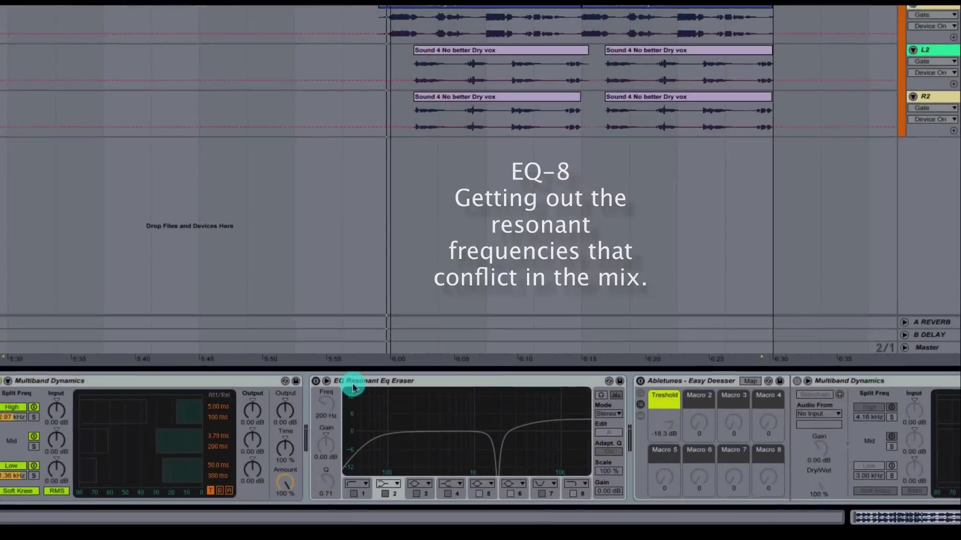
{"action": "left_click", "coordinate": [305, 377]}
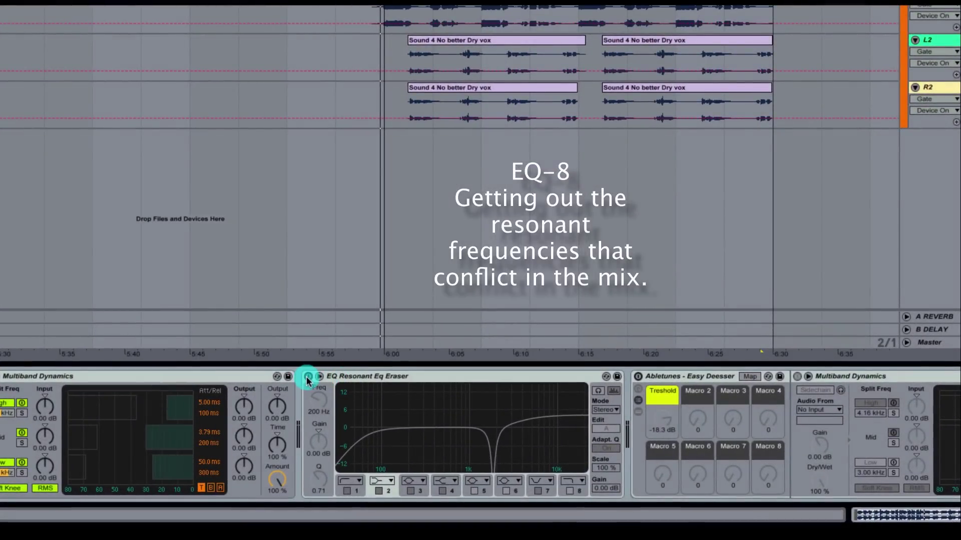
{"action": "left_click", "coordinate": [307, 378]}
{"action": "left_click", "coordinate": [338, 457]}
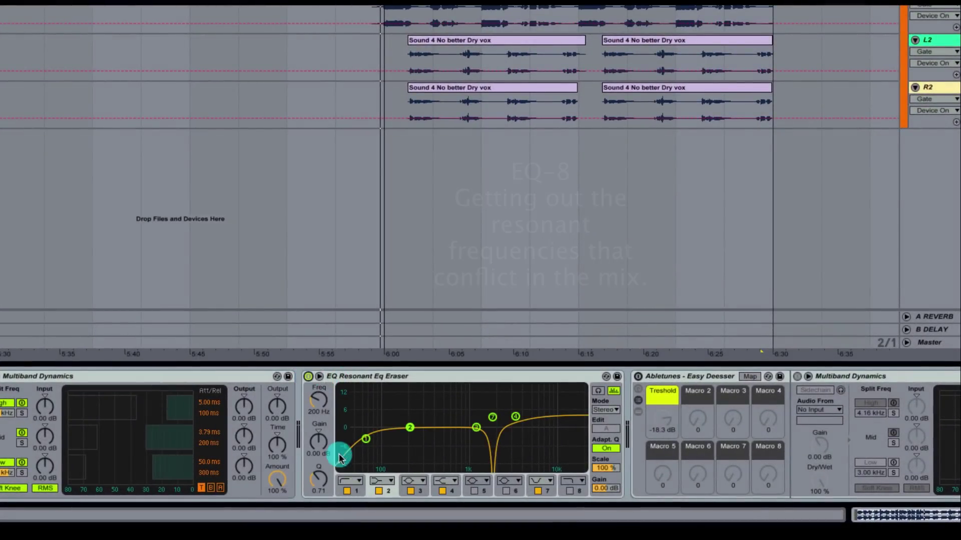
{"action": "left_click", "coordinate": [346, 482]}
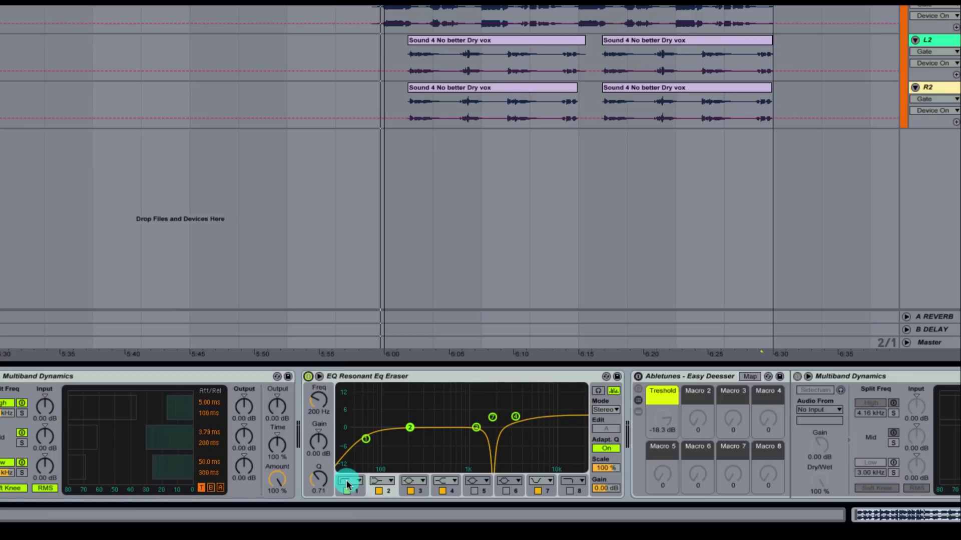
{"action": "left_click", "coordinate": [347, 481]}
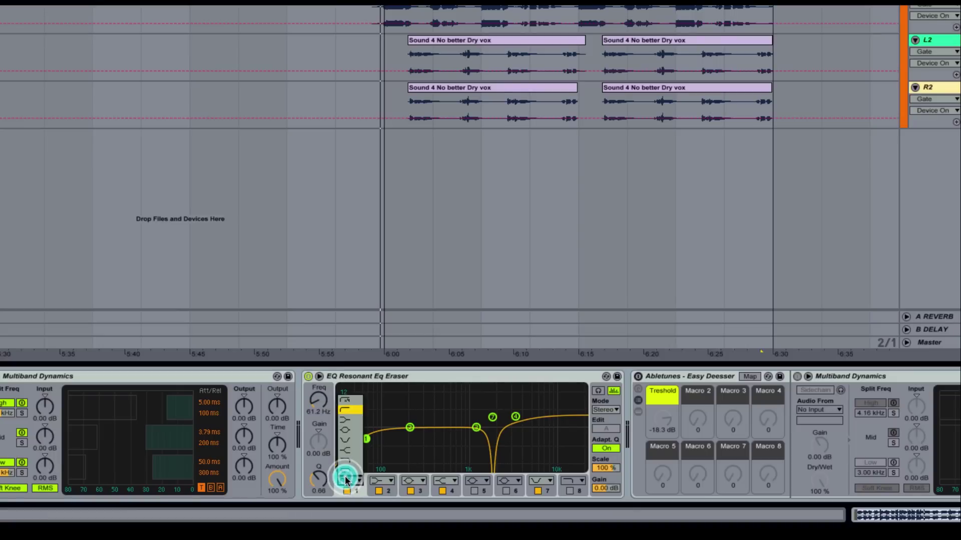
{"action": "left_click", "coordinate": [354, 406]}
{"action": "left_click", "coordinate": [319, 403]}
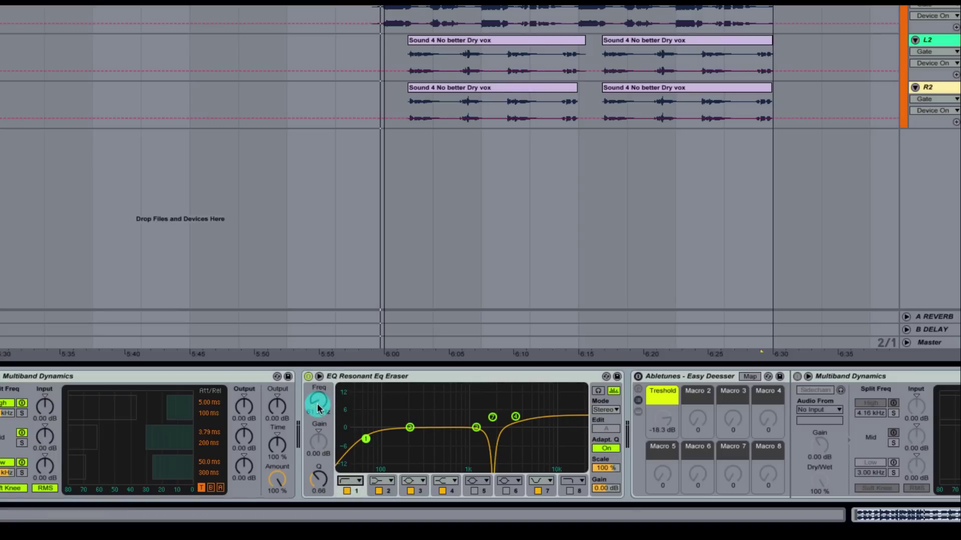
{"action": "left_click_drag", "start_coordinate": [318, 406], "coordinate": [318, 400]}
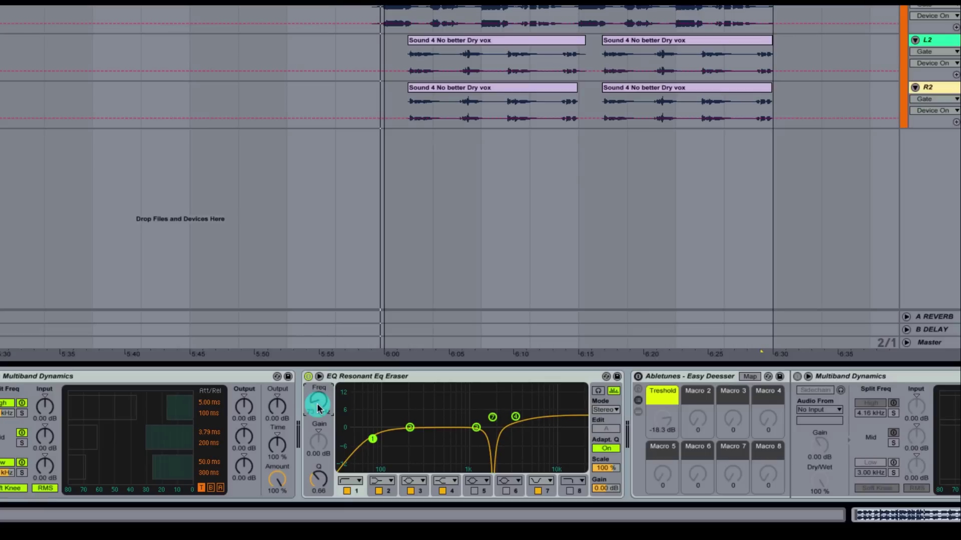
{"action": "mouse_move", "coordinate": [373, 439]}
{"action": "left_mouse_down"}
{"action": "mouse_move", "coordinate": [371, 457]}
{"action": "mouse_move", "coordinate": [370, 439]}
{"action": "left_mouse_up"}
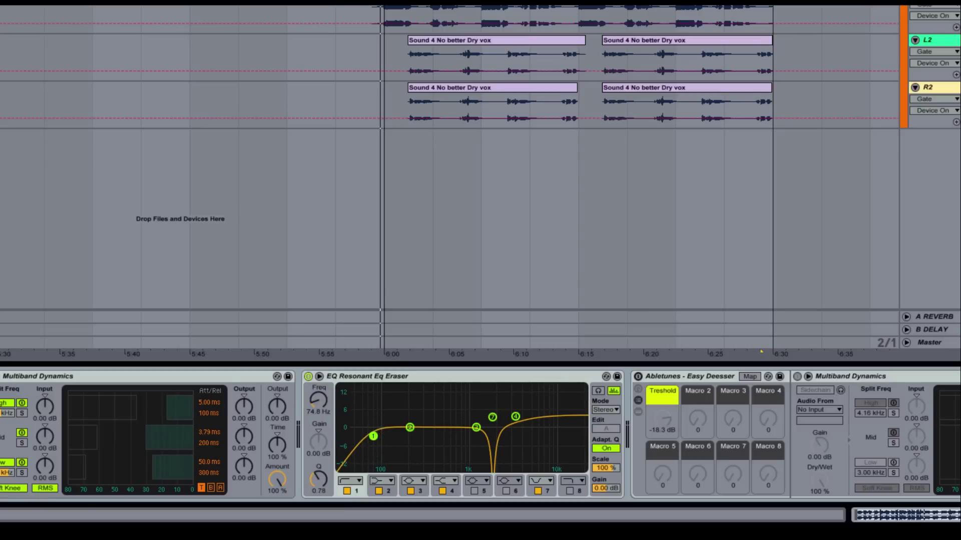
Set band 3 around 1 kHz to a slight 0.48 dB boost
{"action": "left_click_drag", "start_coordinate": [476, 428], "coordinate": [476, 432]}
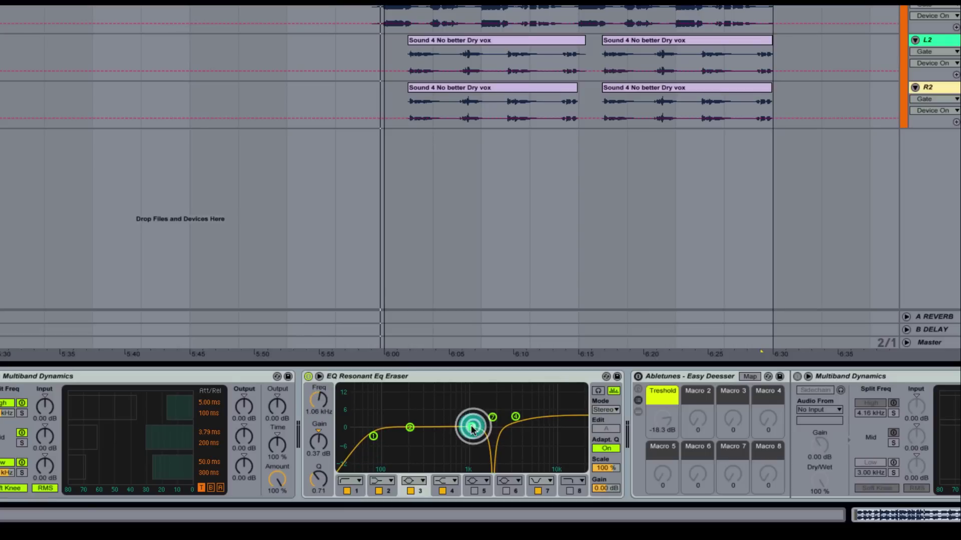
{"action": "left_click_drag", "start_coordinate": [318, 442], "coordinate": [320, 434]}
{"action": "left_click", "coordinate": [322, 434]}
{"action": "left_click", "coordinate": [475, 429]}
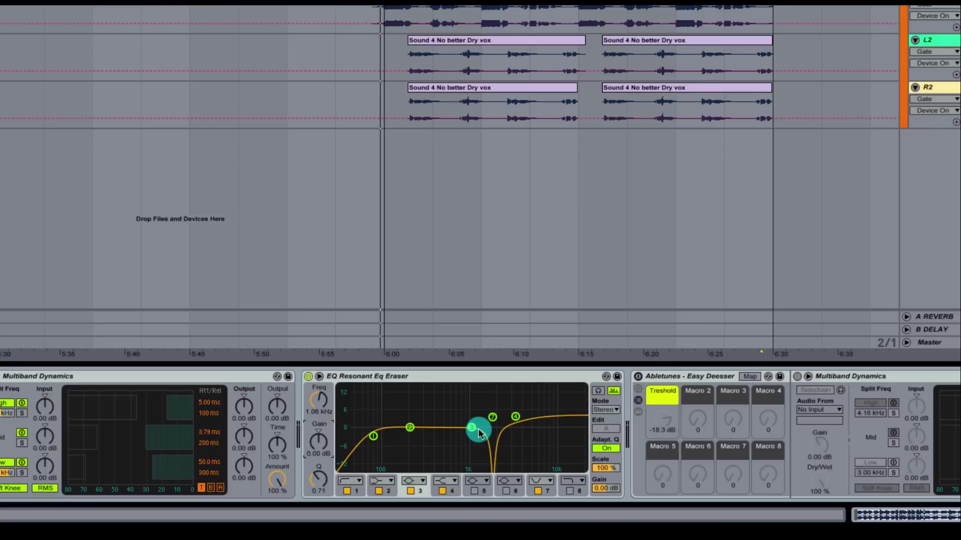
{"action": "left_click", "coordinate": [321, 440]}
{"action": "left_click_drag", "start_coordinate": [318, 439], "coordinate": [320, 441]}
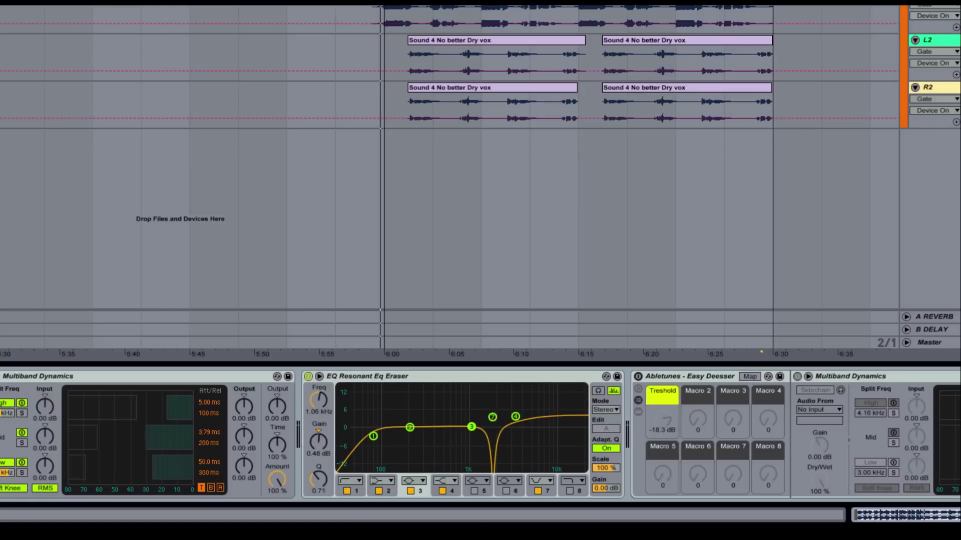
Sweep band 7's −8.10 dB notch to about 2.04 kHz with Q 2.61 during playback
{"action": "left_click", "coordinate": [493, 419]}
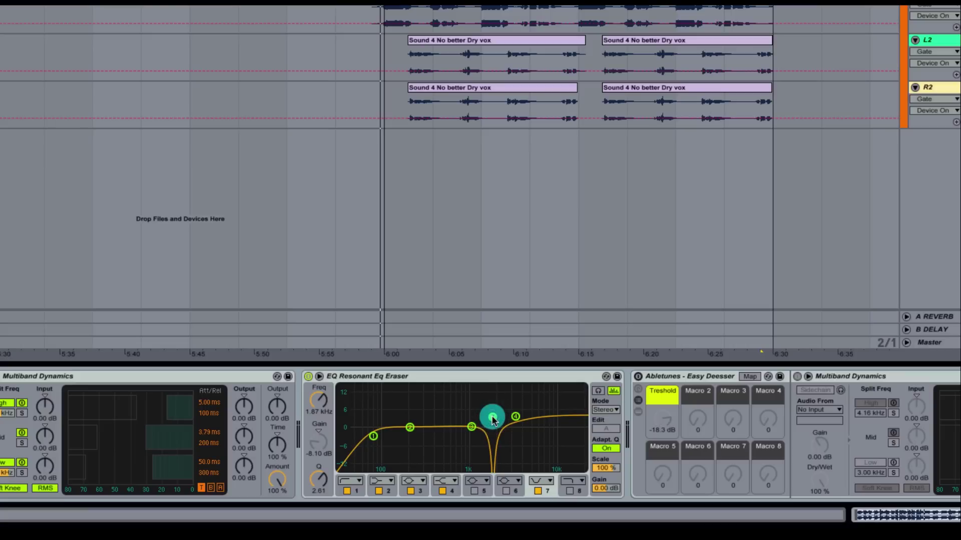
{"action": "left_click_drag", "start_coordinate": [492, 420], "coordinate": [496, 420]}
{"action": "left_click", "coordinate": [496, 419]}
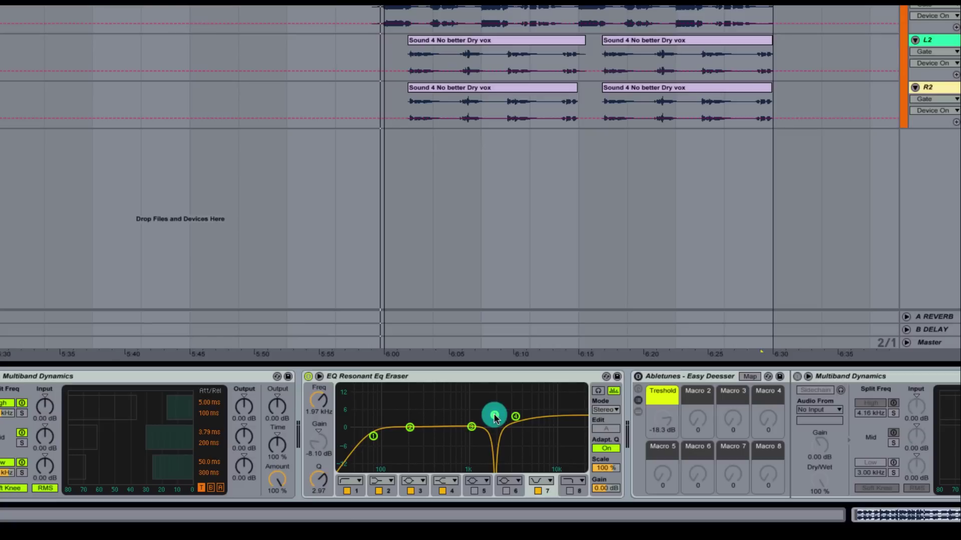
{"action": "key", "text": "space"}
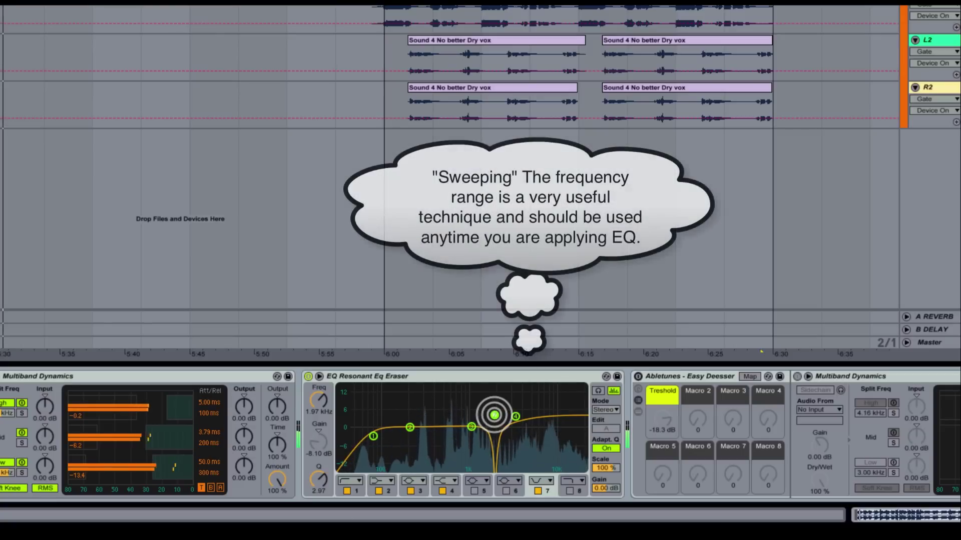
{"action": "mouse_move", "coordinate": [495, 418]}
{"action": "left_mouse_down"}
{"action": "mouse_move", "coordinate": [440, 420]}
{"action": "mouse_move", "coordinate": [510, 417]}
{"action": "mouse_move", "coordinate": [489, 419]}
{"action": "mouse_move", "coordinate": [490, 431]}
{"action": "mouse_move", "coordinate": [497, 419]}
{"action": "left_mouse_up"}
{"action": "key", "text": "space"}
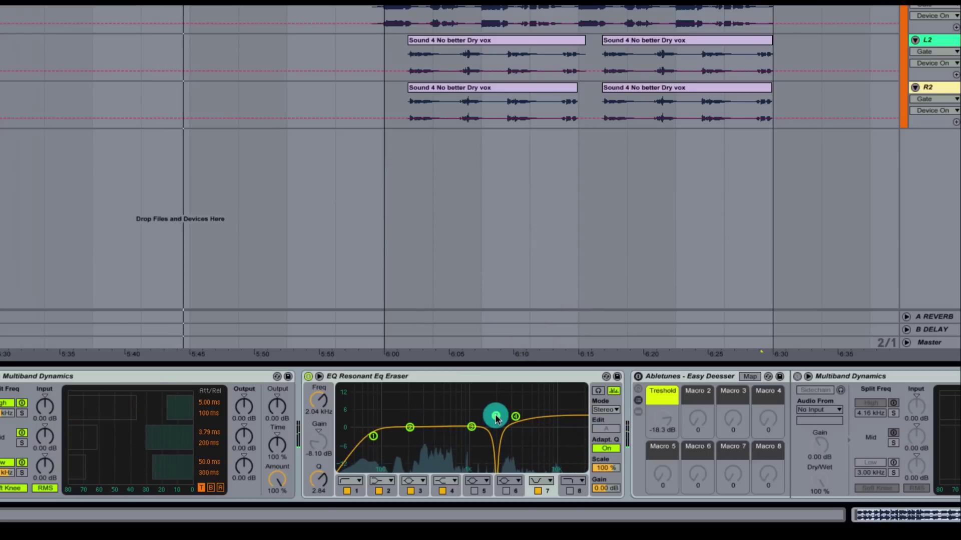
{"action": "left_click", "coordinate": [320, 398]}
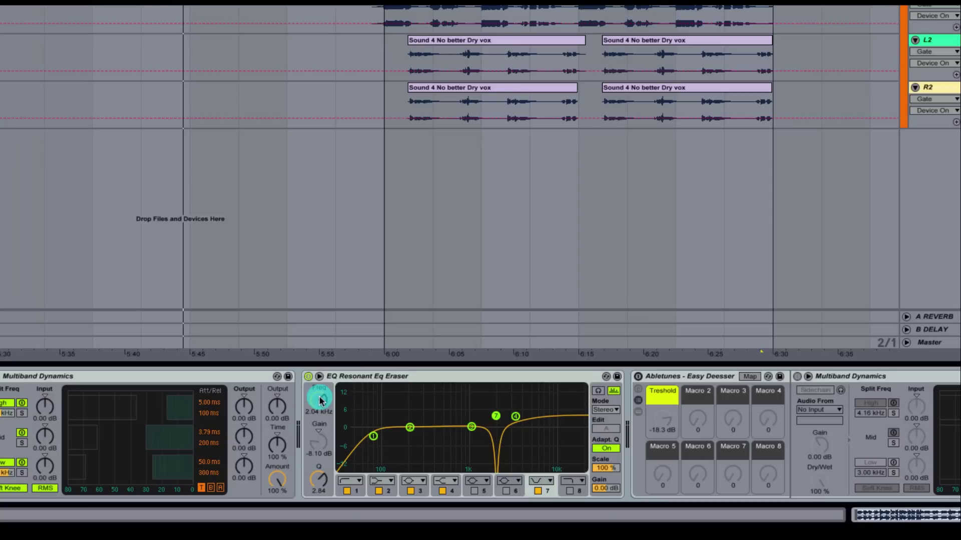
{"action": "left_click", "coordinate": [500, 418]}
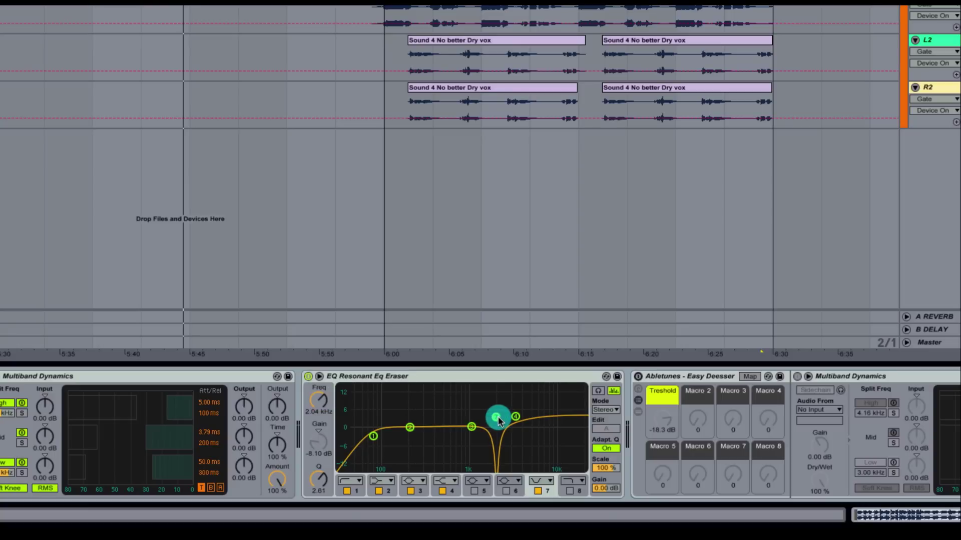
Give band 4 a 4.59 dB boost at 3.60 kHz with Q 0.39, sweeping it during playback
{"action": "left_click", "coordinate": [515, 417]}
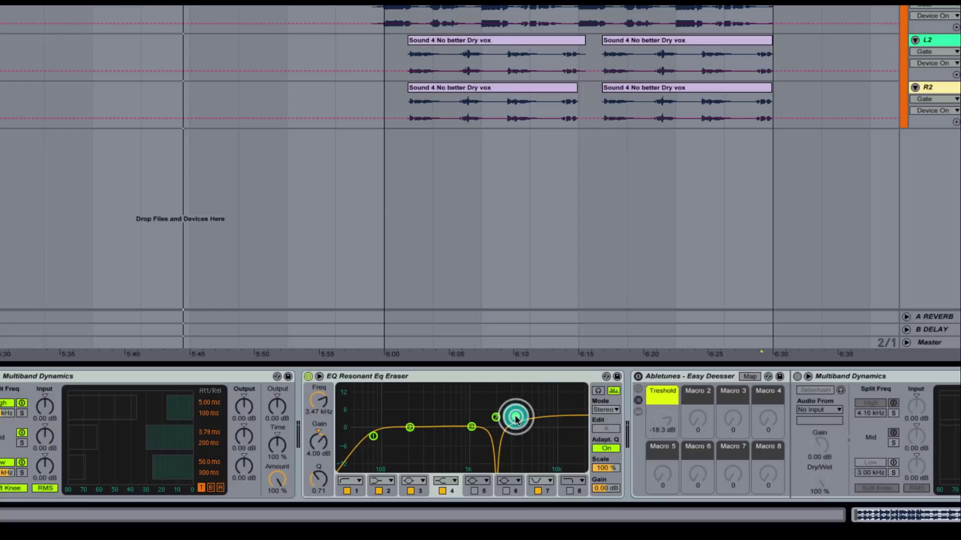
{"action": "left_click", "coordinate": [320, 406]}
{"action": "left_click_drag", "start_coordinate": [321, 406], "coordinate": [321, 403]}
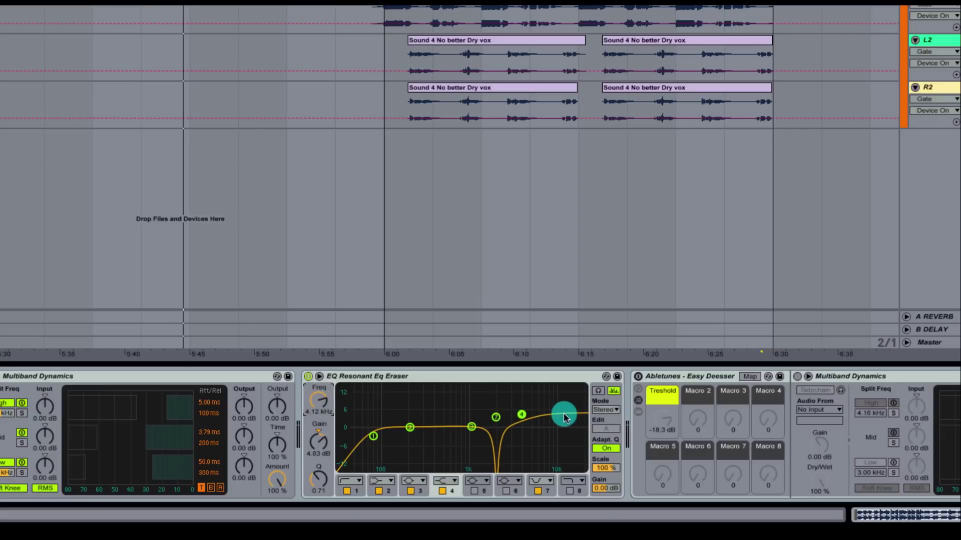
{"action": "left_click", "coordinate": [318, 441]}
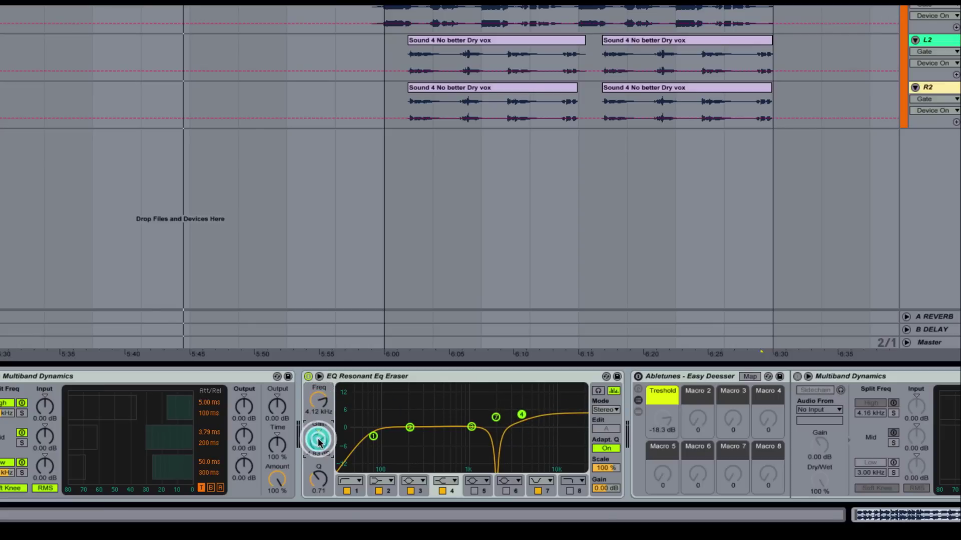
{"action": "left_click_drag", "start_coordinate": [319, 441], "coordinate": [319, 440]}
{"action": "mouse_move", "coordinate": [318, 479]}
{"action": "left_mouse_down"}
{"action": "mouse_move", "coordinate": [318, 466]}
{"action": "mouse_move", "coordinate": [319, 481]}
{"action": "left_mouse_up"}
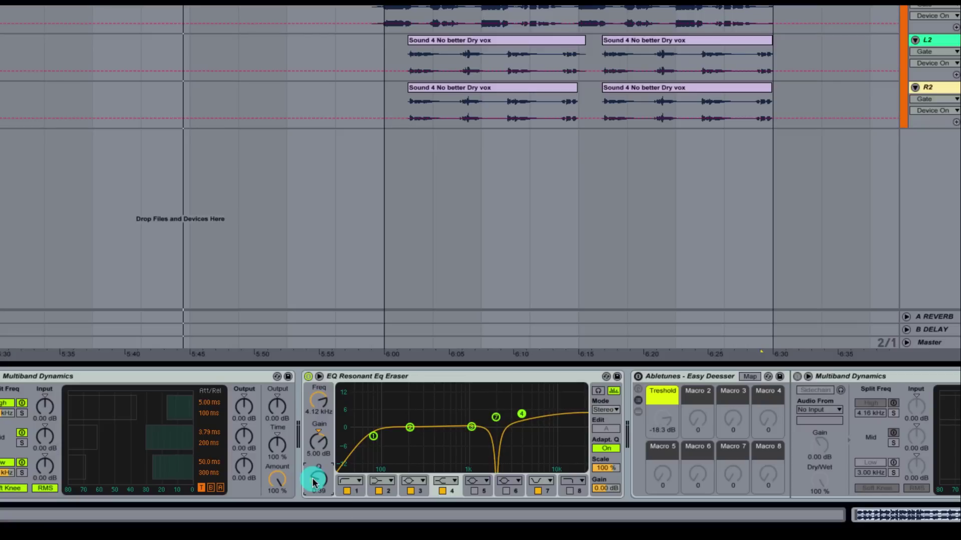
{"action": "key", "text": "space"}
{"action": "left_click", "coordinate": [521, 413]}
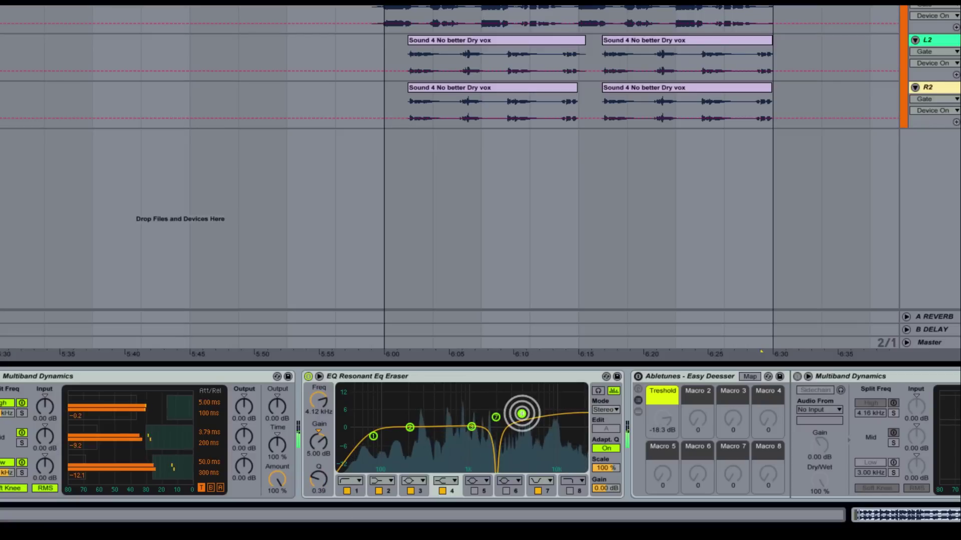
{"action": "mouse_move", "coordinate": [521, 414]}
{"action": "left_mouse_down"}
{"action": "mouse_move", "coordinate": [522, 429]}
{"action": "mouse_move", "coordinate": [517, 415]}
{"action": "left_mouse_up"}
{"action": "left_click", "coordinate": [644, 373]}
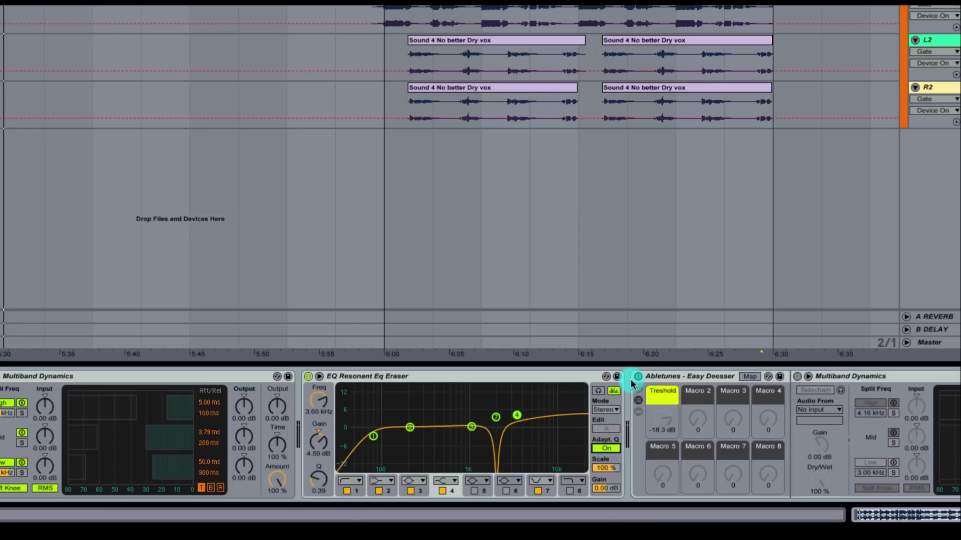
Toggle the Easy Deesser and show the EQ curve in the resized frequency display, bringing Short Reverb into view
{"action": "left_click", "coordinate": [642, 378]}
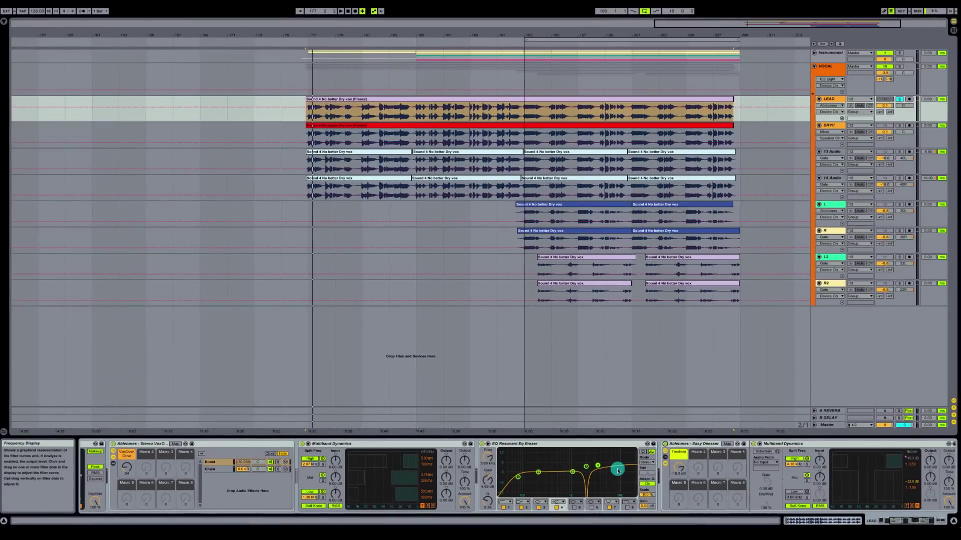
{"action": "key", "text": "space"}
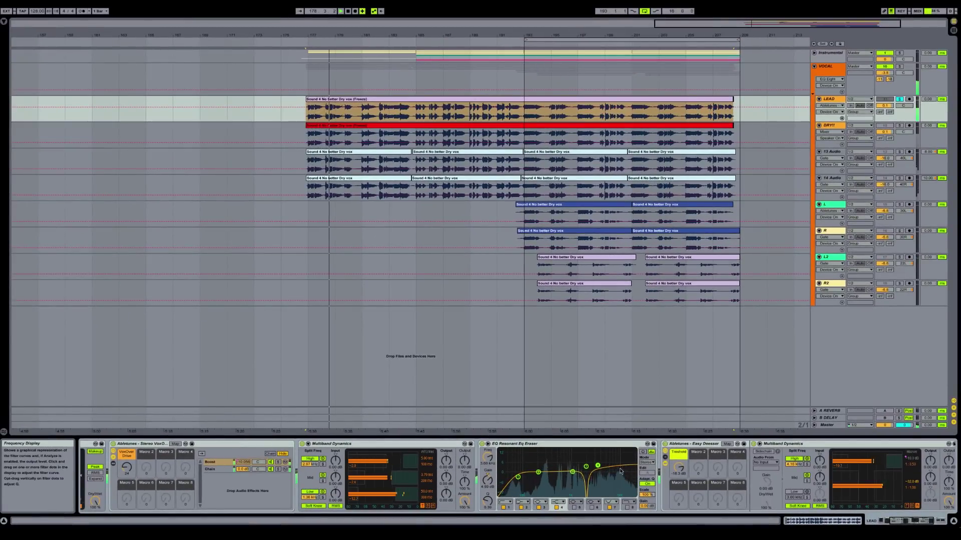
{"action": "left_click", "coordinate": [620, 470]}
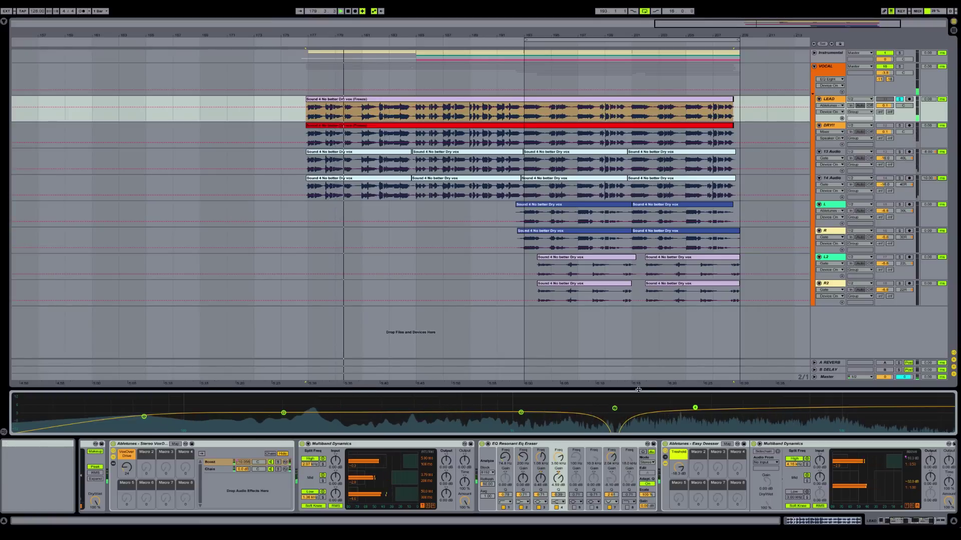
{"action": "left_click_drag", "start_coordinate": [644, 389], "coordinate": [644, 302]}
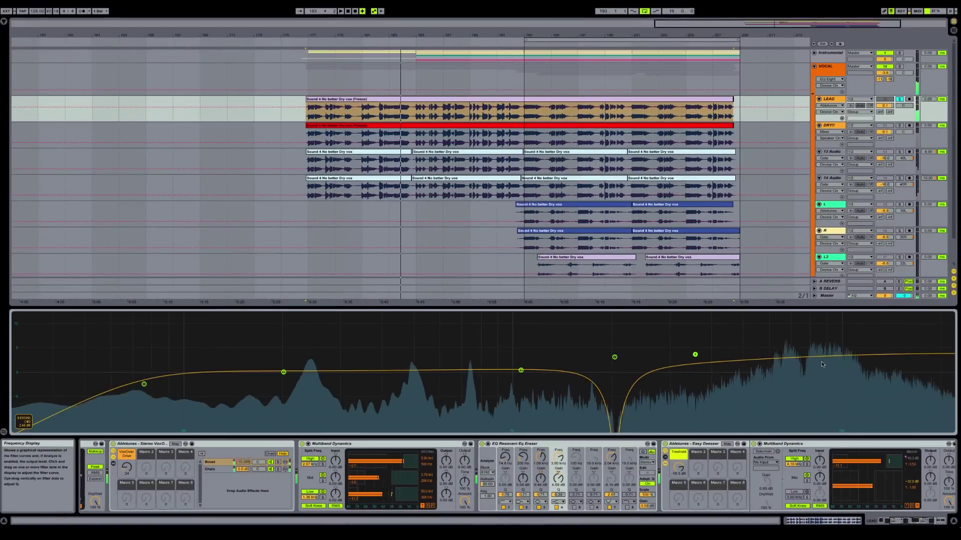
{"action": "left_click", "coordinate": [772, 299]}
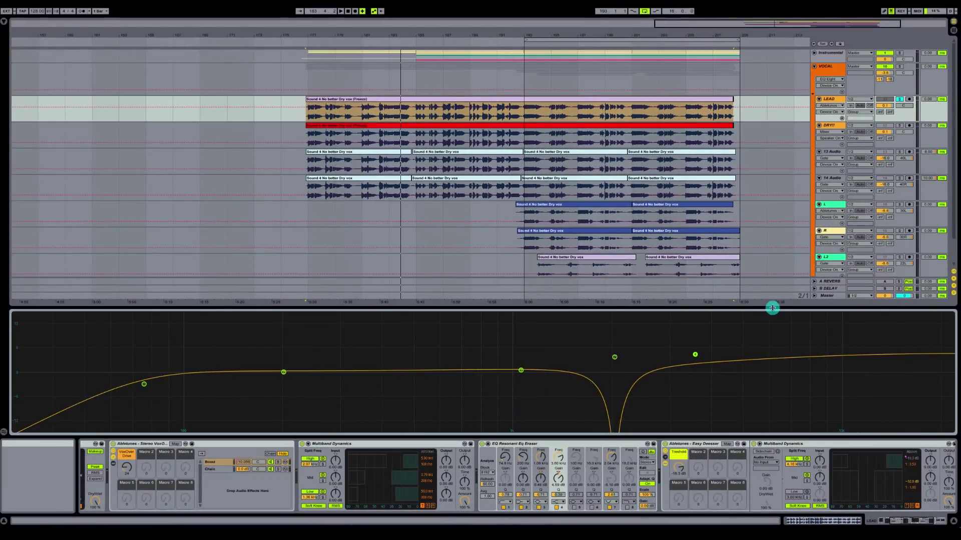
{"action": "left_click_drag", "start_coordinate": [773, 308], "coordinate": [776, 389]}
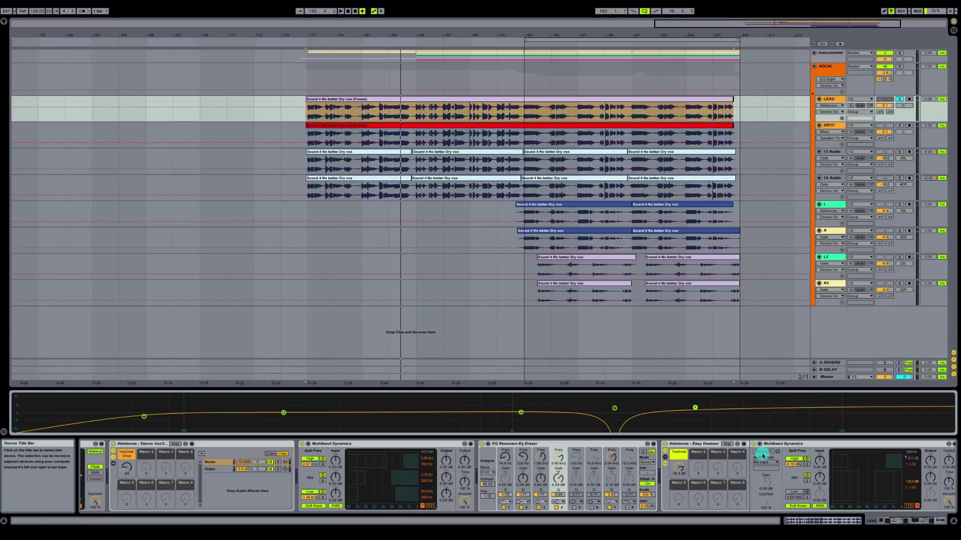
{"action": "scroll", "coordinate": [763, 455], "scroll_direction": "right", "scroll_amount": 5}
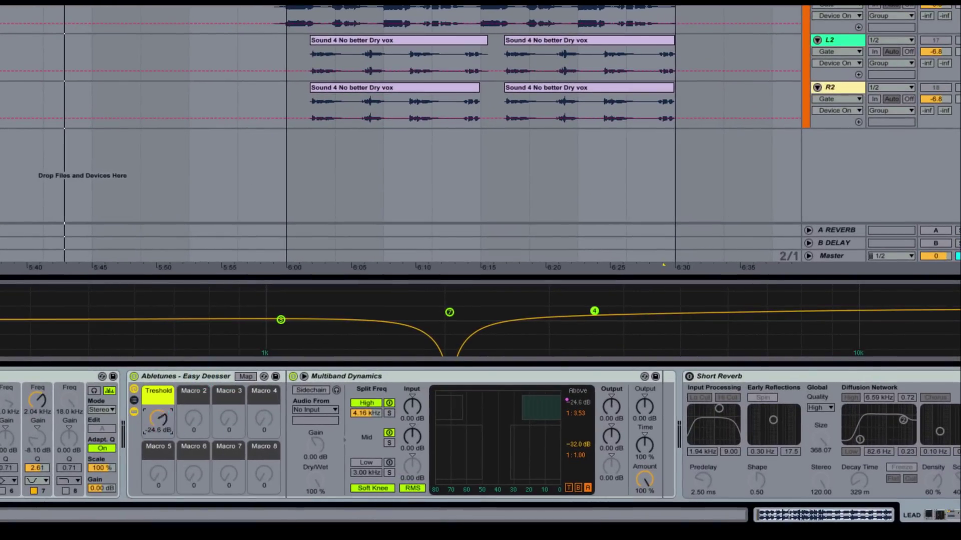
Set the Easy Deesser threshold to −27.7 dB and raise the high split to about 6.57 kHz
{"action": "left_click_drag", "start_coordinate": [159, 420], "coordinate": [159, 427]}
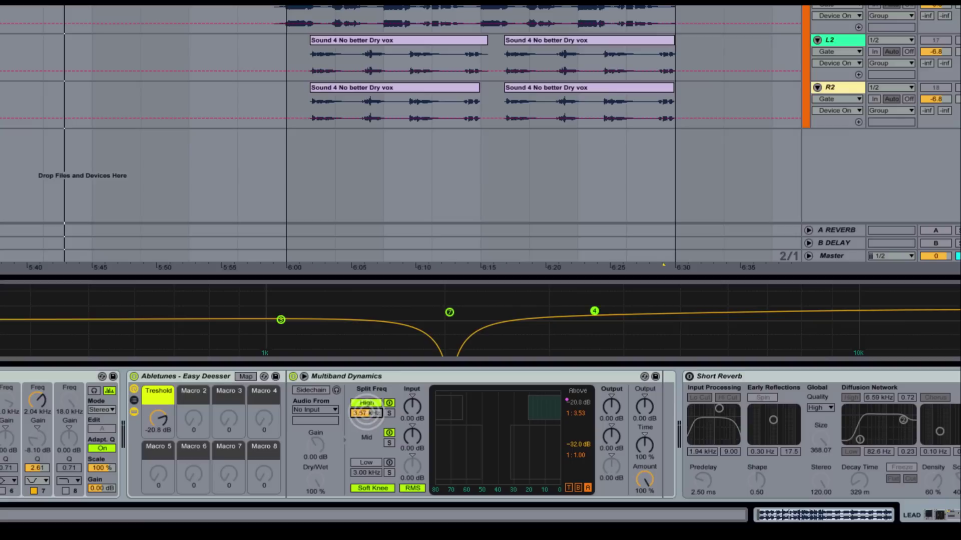
{"action": "left_click_drag", "start_coordinate": [367, 415], "coordinate": [367, 413]}
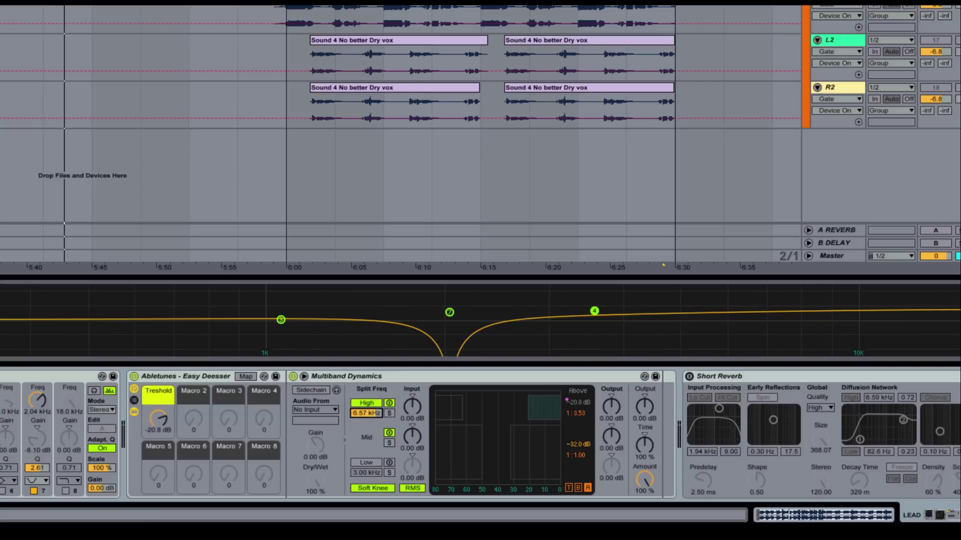
{"action": "left_click_drag", "start_coordinate": [156, 419], "coordinate": [158, 415]}
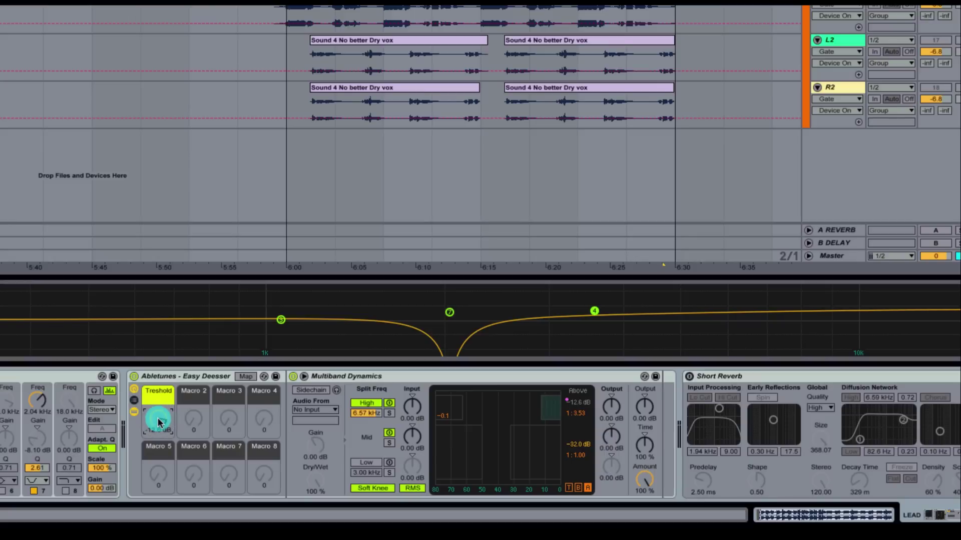
{"action": "left_click_drag", "start_coordinate": [158, 422], "coordinate": [159, 441]}
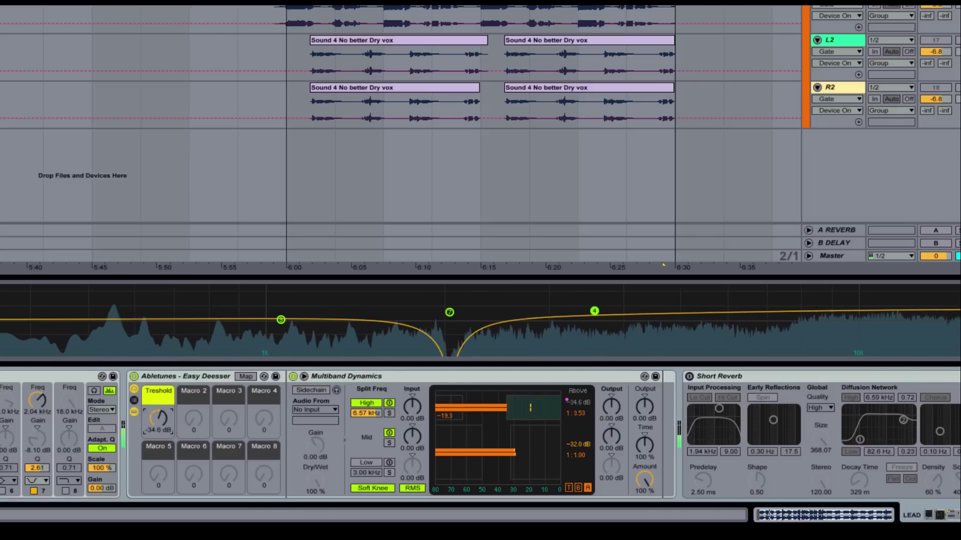
{"action": "left_click_drag", "start_coordinate": [158, 421], "coordinate": [161, 426]}
{"action": "key", "text": "space"}
{"action": "left_click", "coordinate": [367, 413]}
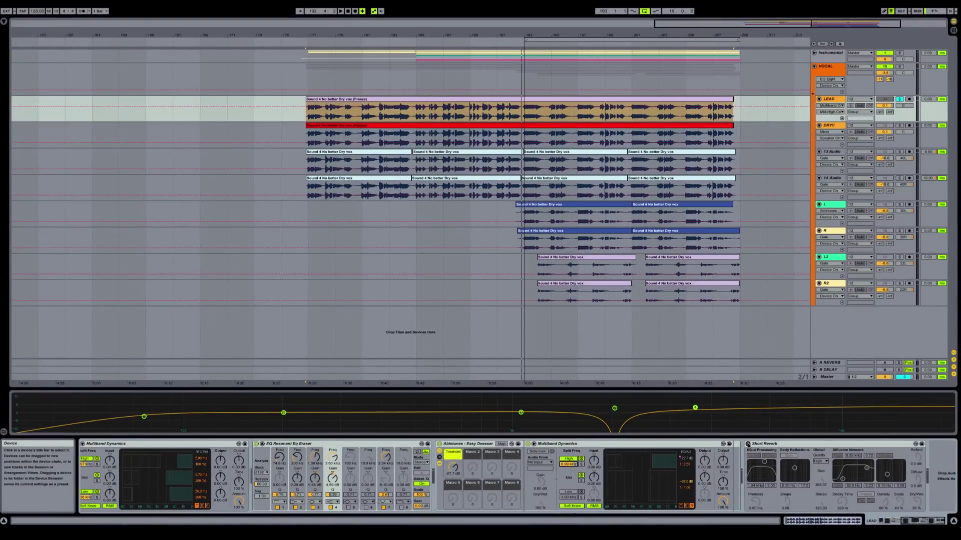
Activate Short Reverb with input low cut, size 346.20, stereo 100.00 and High quality
{"action": "left_click", "coordinate": [748, 444]}
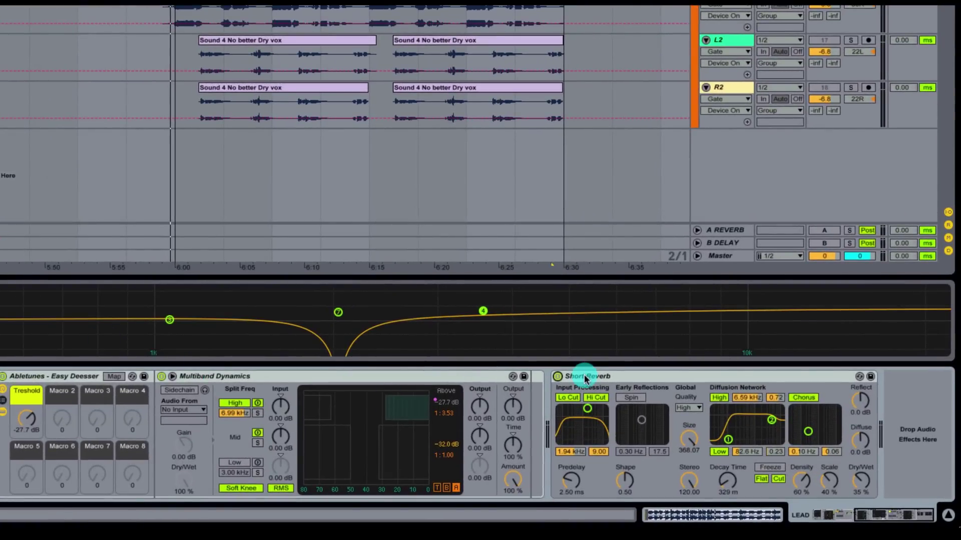
{"action": "left_click", "coordinate": [568, 397]}
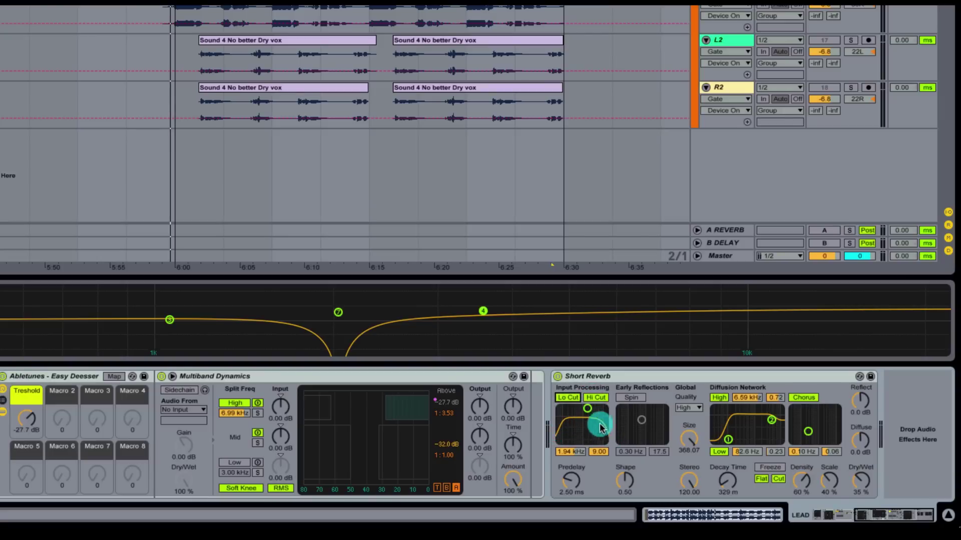
{"action": "left_click", "coordinate": [568, 478]}
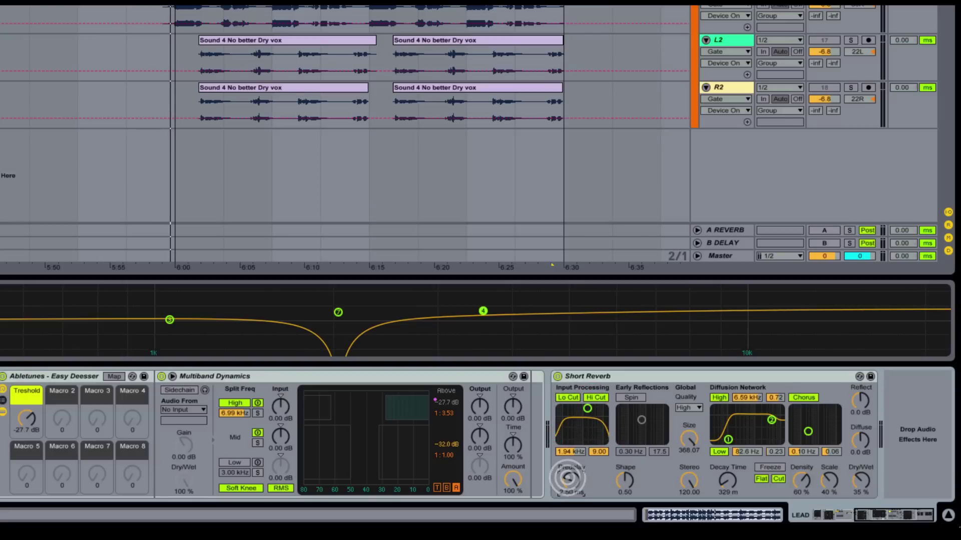
{"action": "left_click", "coordinate": [569, 481]}
{"action": "left_click", "coordinate": [625, 482]}
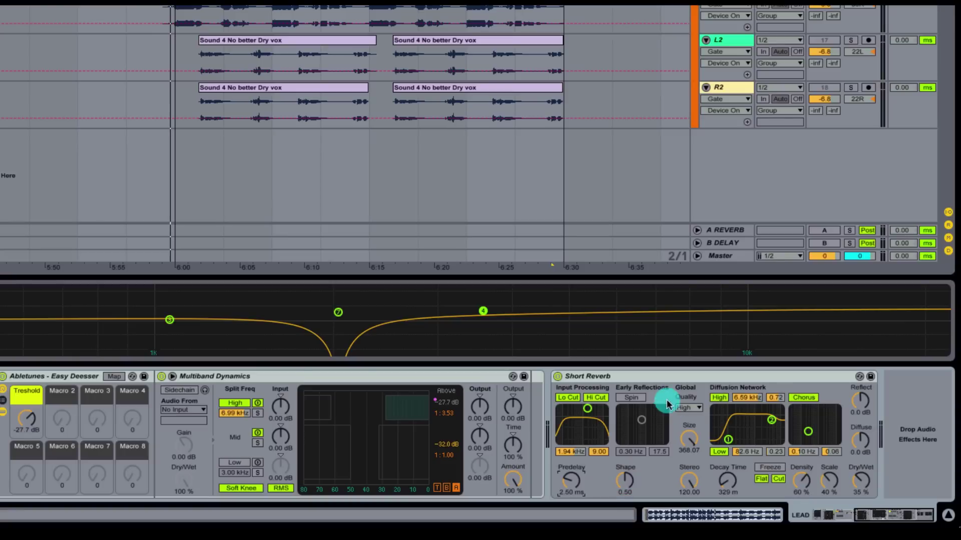
{"action": "left_click", "coordinate": [688, 407]}
{"action": "left_click", "coordinate": [692, 439]}
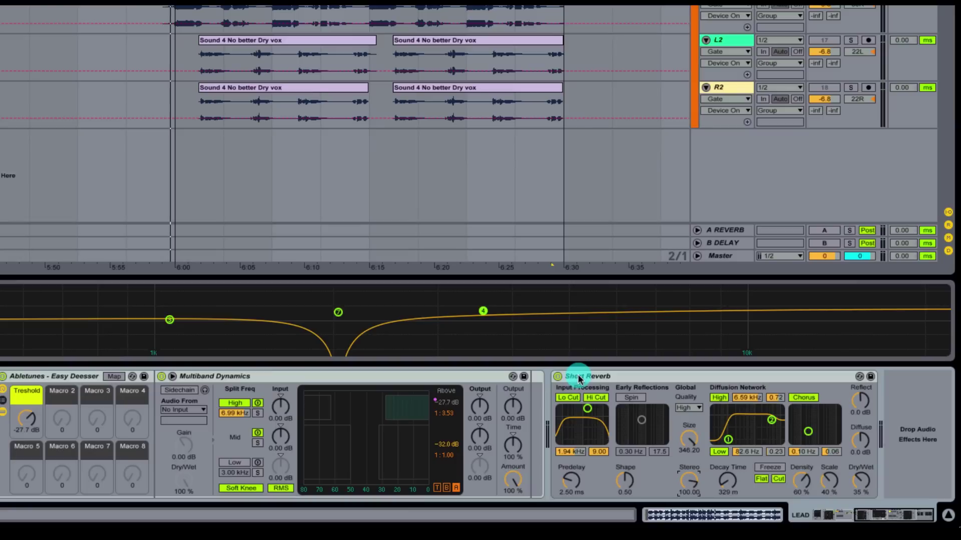
Shorten the reverb decay to about 473 ms while the vocal plays
{"action": "key", "text": "space"}
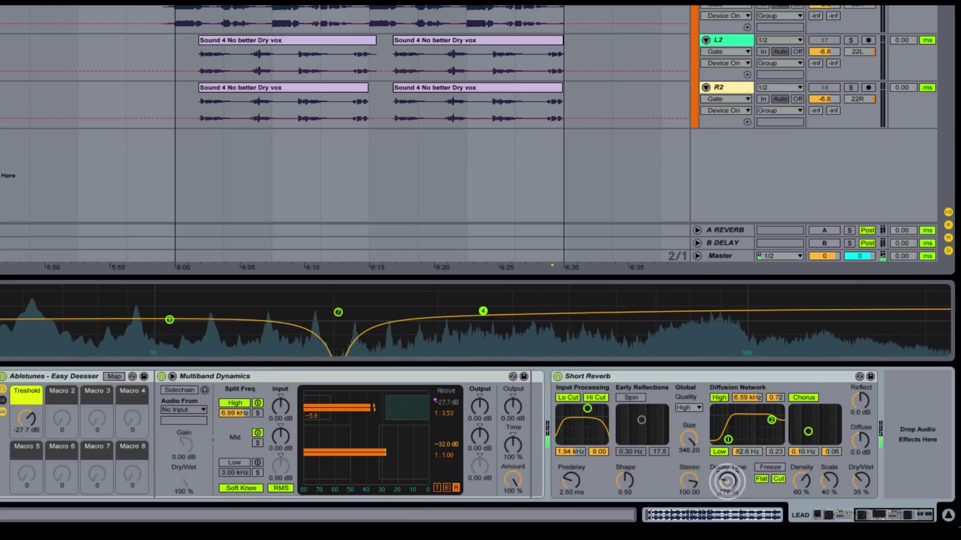
{"action": "left_click_drag", "start_coordinate": [727, 480], "coordinate": [727, 496]}
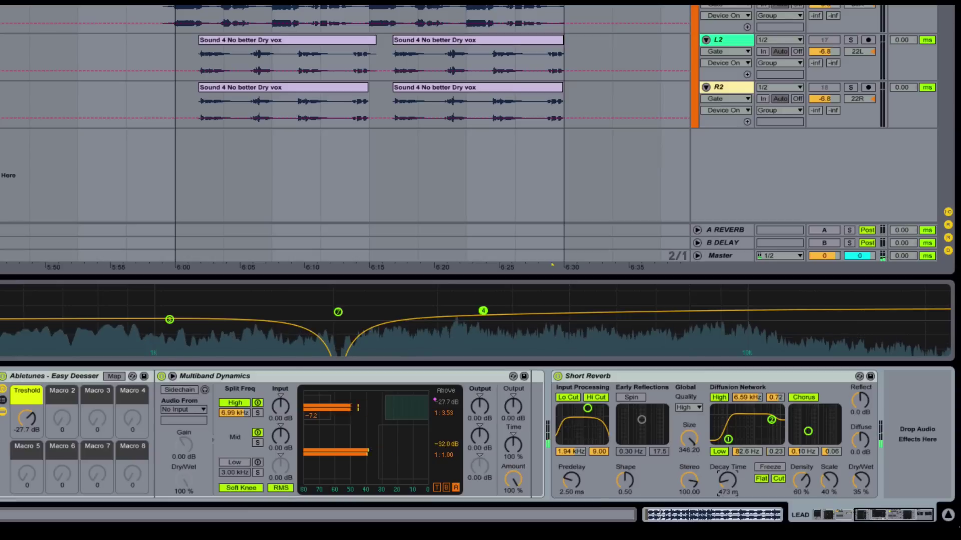
{"action": "key", "text": "space"}
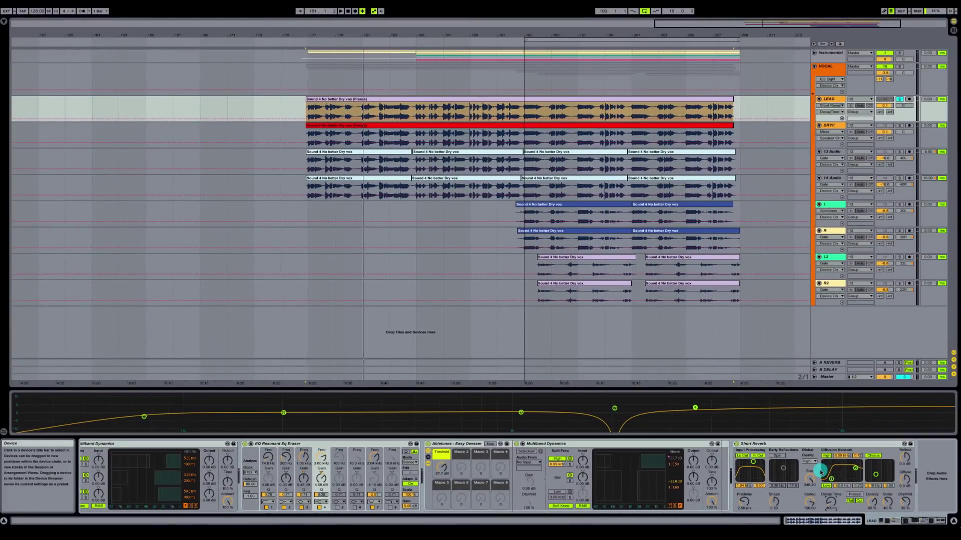
Play the LEAD vocal clip to audition the finished chain
{"action": "left_click", "coordinate": [370, 108]}
{"action": "key", "text": "space"}
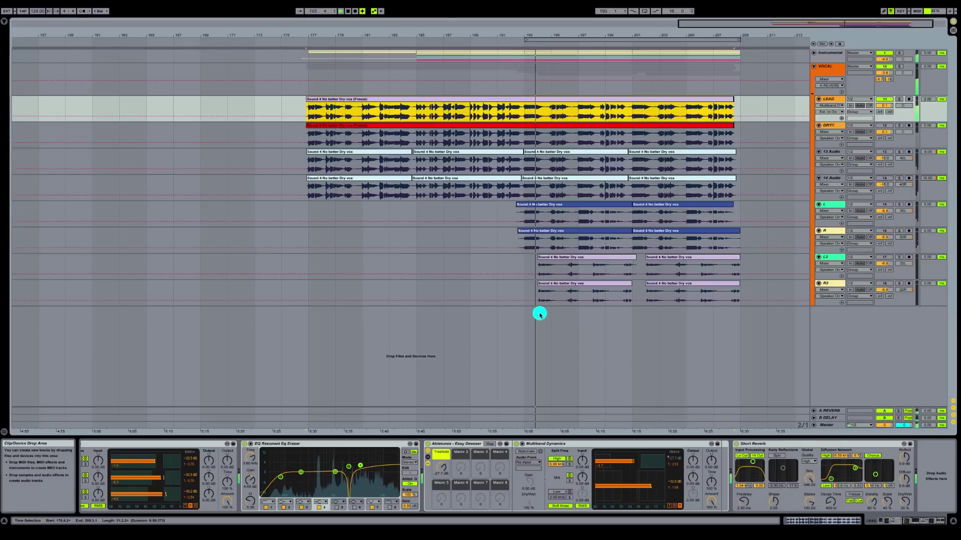
{"action": "key", "text": "space"}
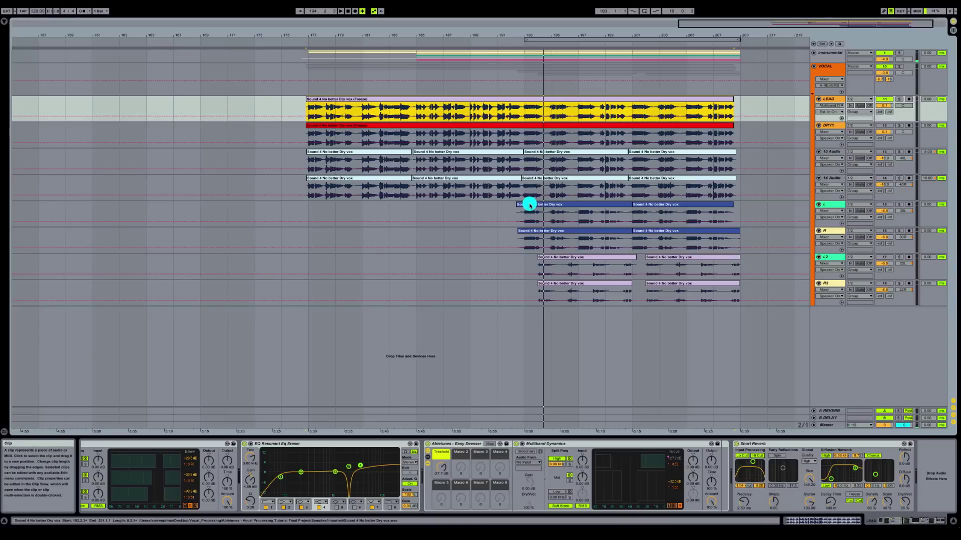
Browse the device chains of tracks 13 Audio, 14, L, R, L2 and R2
{"action": "left_click", "coordinate": [828, 154]}
{"action": "left_click", "coordinate": [830, 179]}
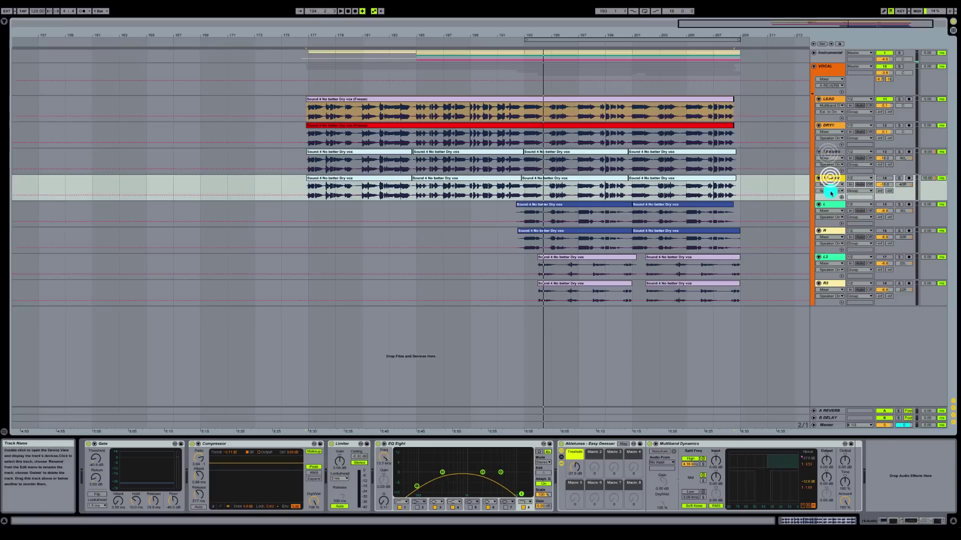
{"action": "left_click", "coordinate": [829, 205]}
{"action": "left_click", "coordinate": [826, 232]}
{"action": "left_click", "coordinate": [827, 259]}
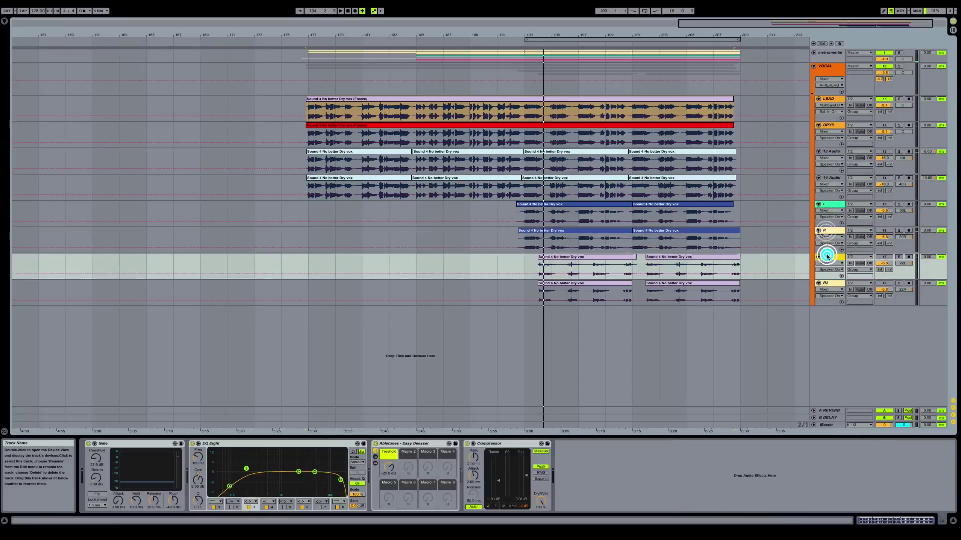
{"action": "left_click", "coordinate": [828, 283]}
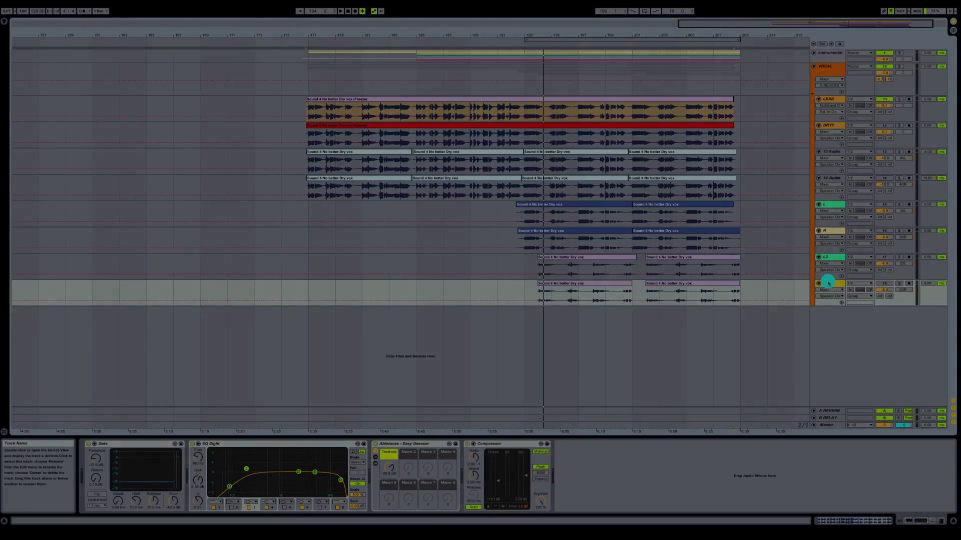